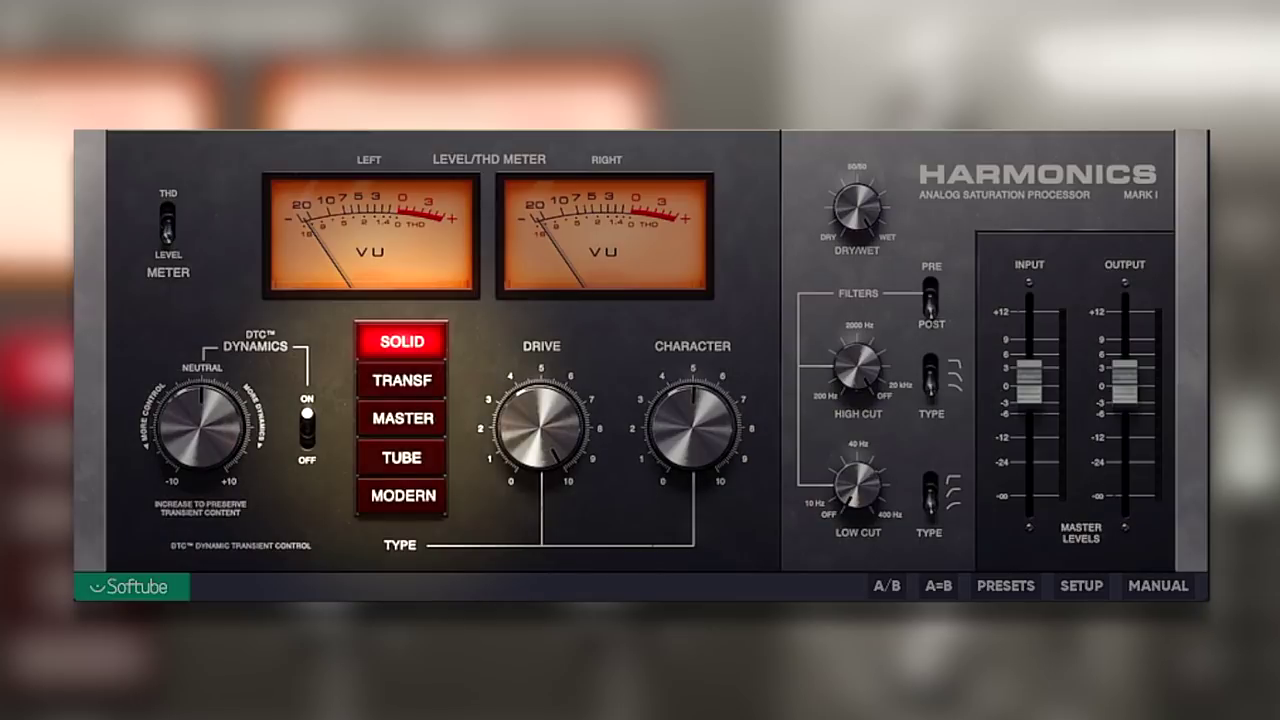
# Audition the Transformer, Master, Tube and Modern saturation types in turn.
pyautogui.click(419, 390)
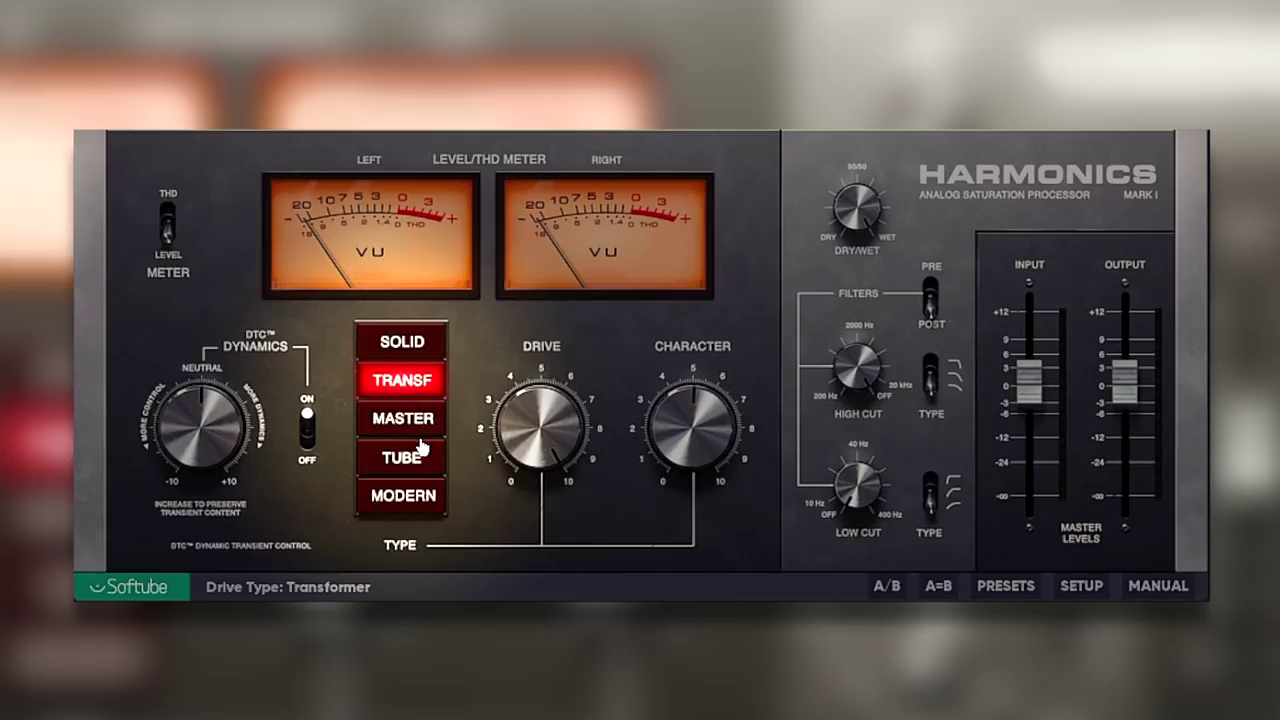
pyautogui.click(415, 420)
pyautogui.click(417, 458)
pyautogui.click(419, 505)
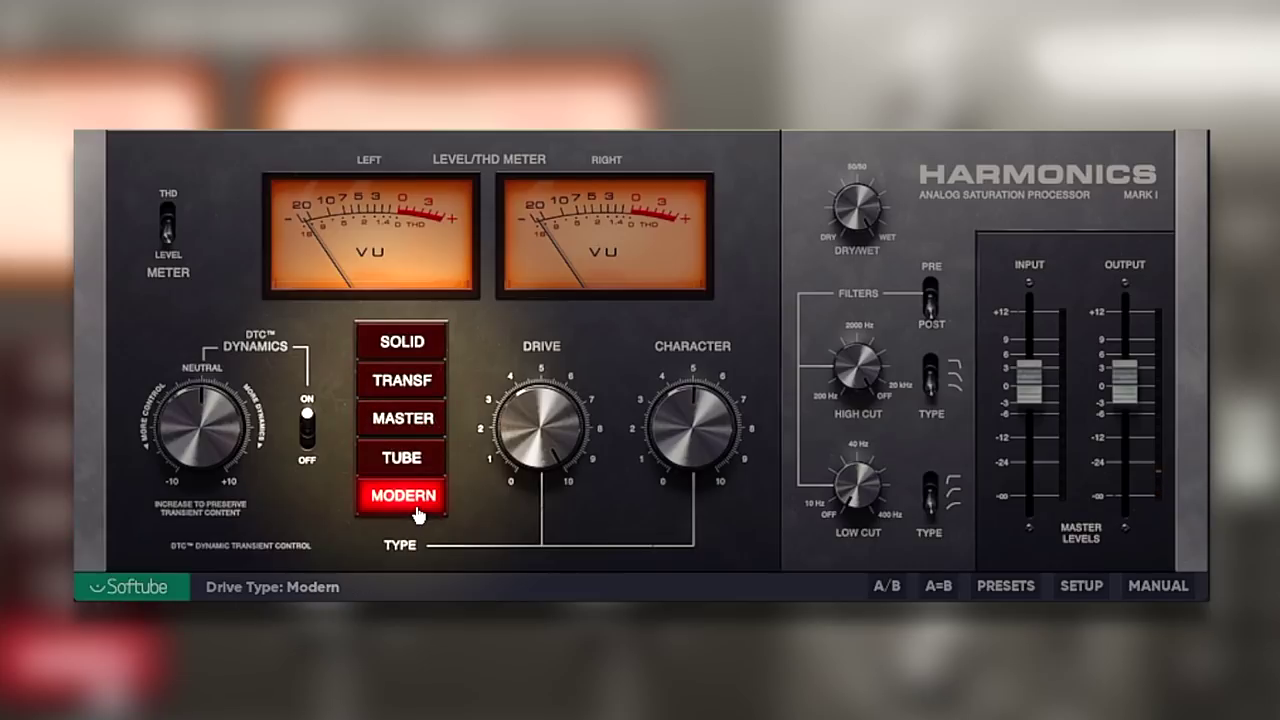
# Turn Drive up to 9.4 and Character to 5.4, then check the Dynamics value.
pyautogui.moveTo(547, 447); pyautogui.dragTo(566, 420)
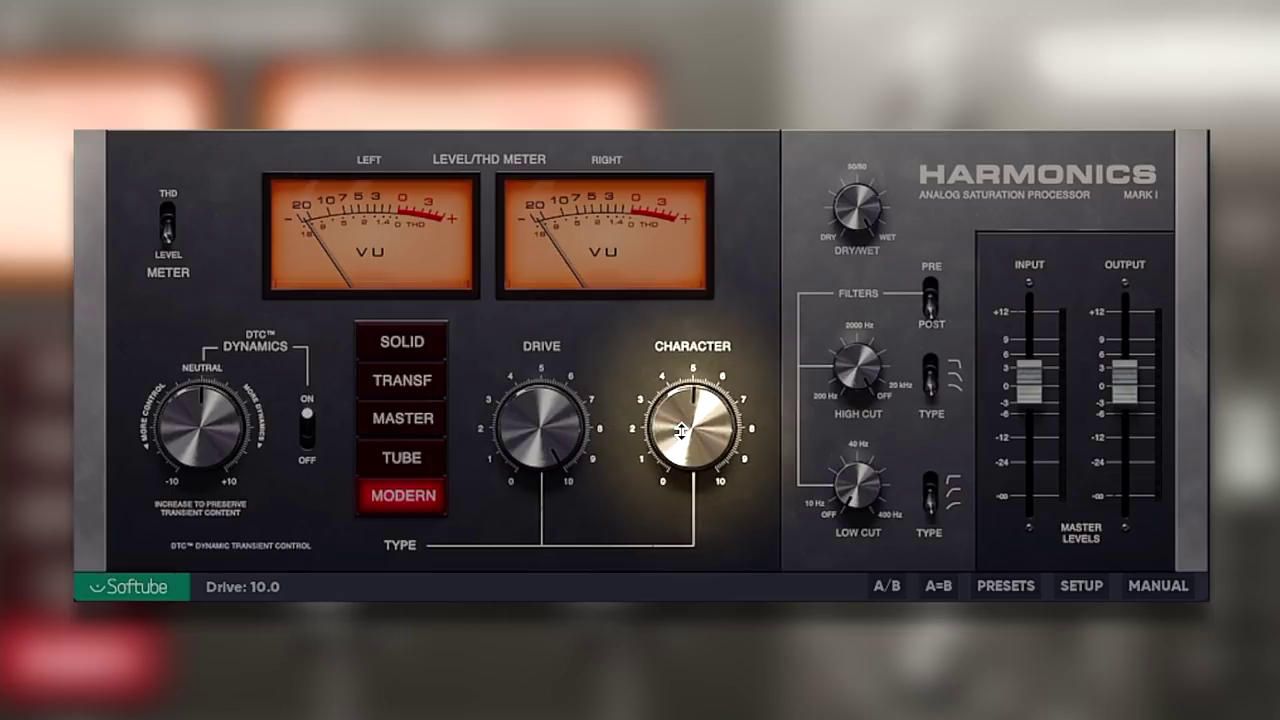
pyautogui.moveTo(681, 431); pyautogui.dragTo(684, 418)
pyautogui.click(237, 468)
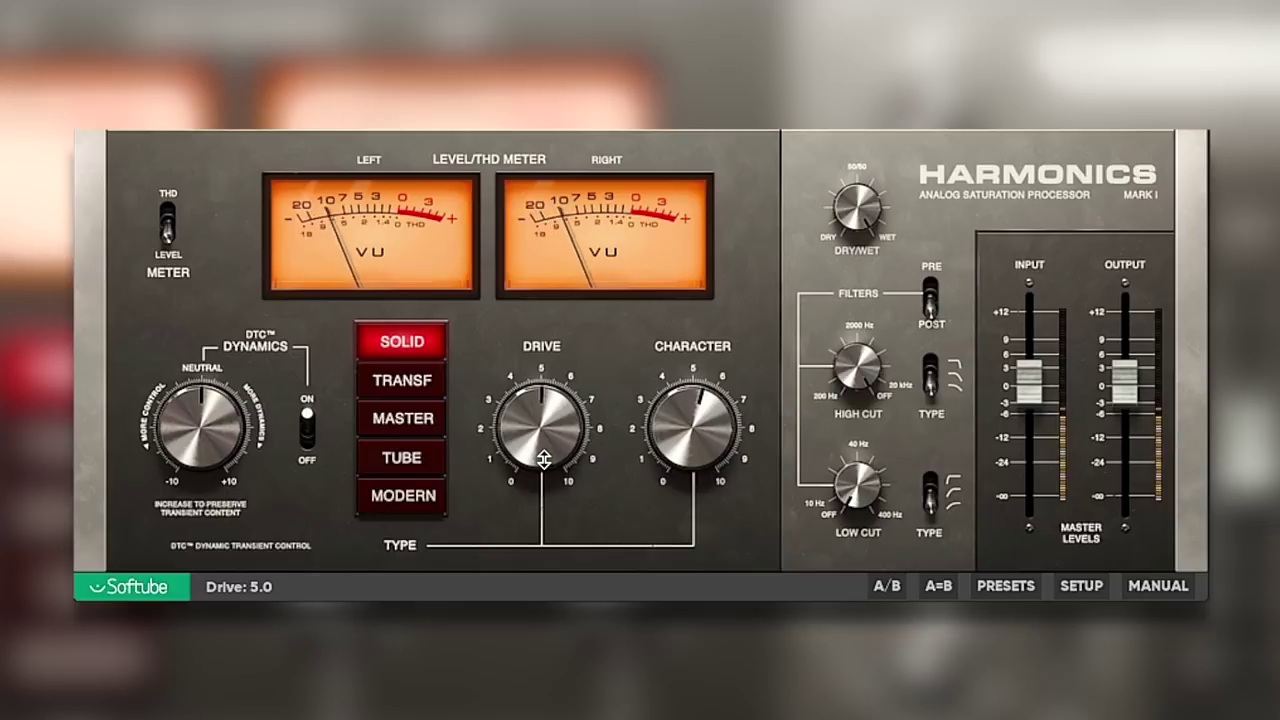
# Raise Drive to about 6.5 and compare the Transformer, Master and Tube types.
pyautogui.moveTo(546, 440); pyautogui.dragTo(569, 322)
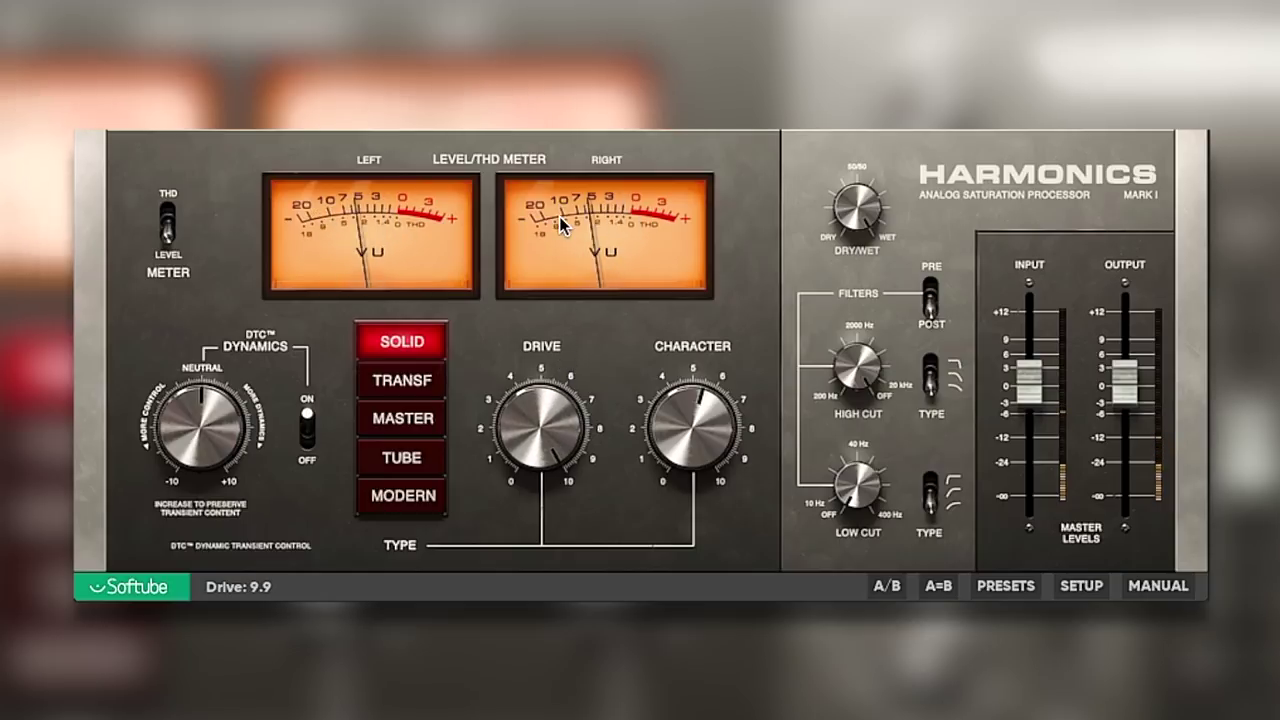
pyautogui.click(415, 397)
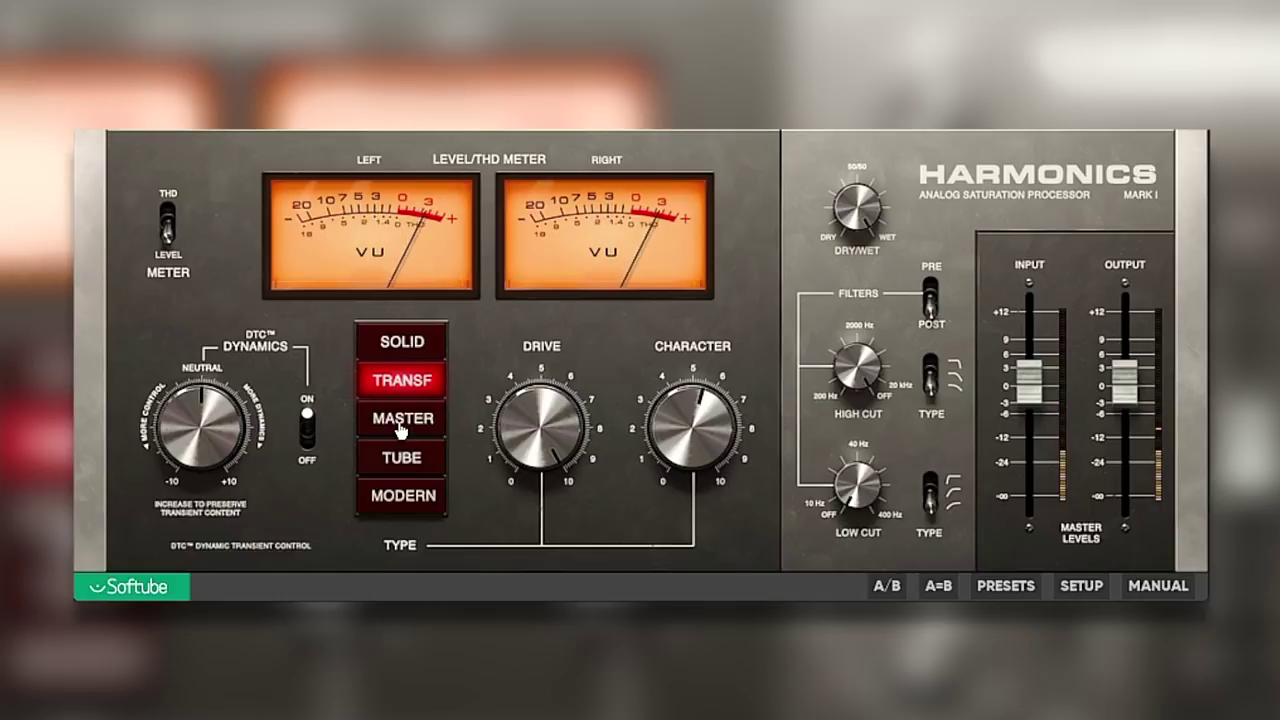
pyautogui.click(400, 428)
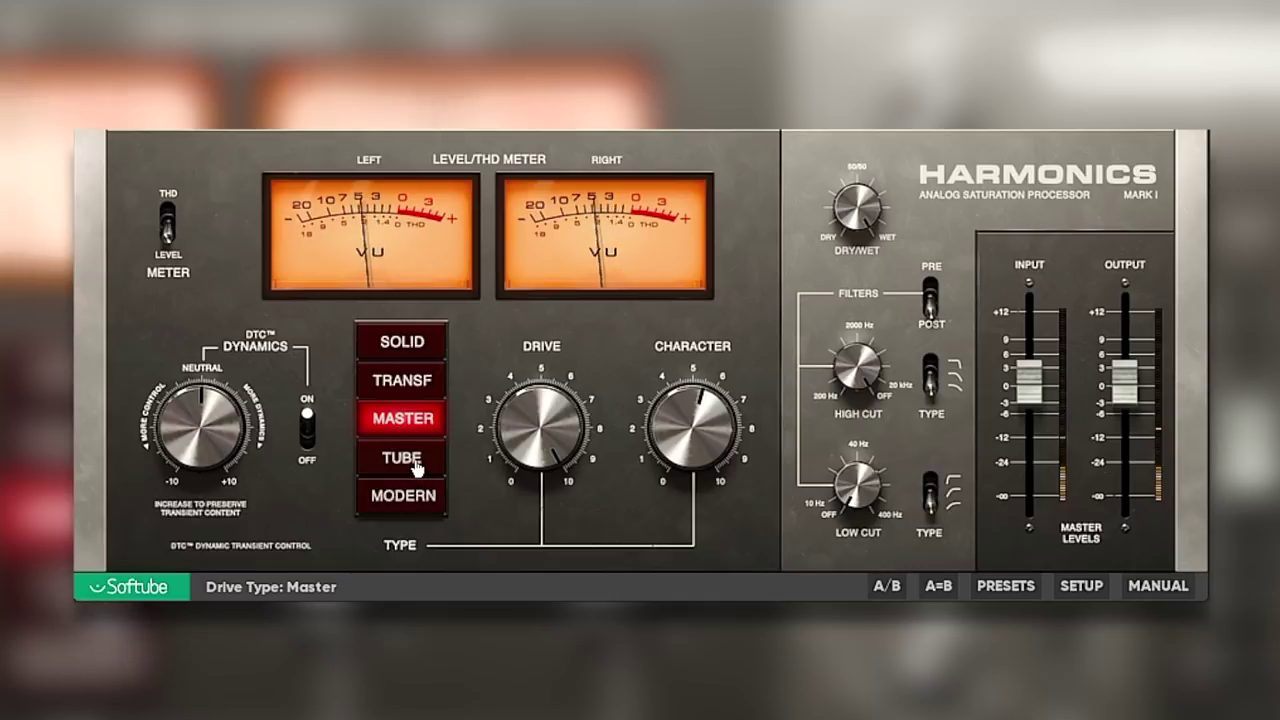
pyautogui.click(414, 464)
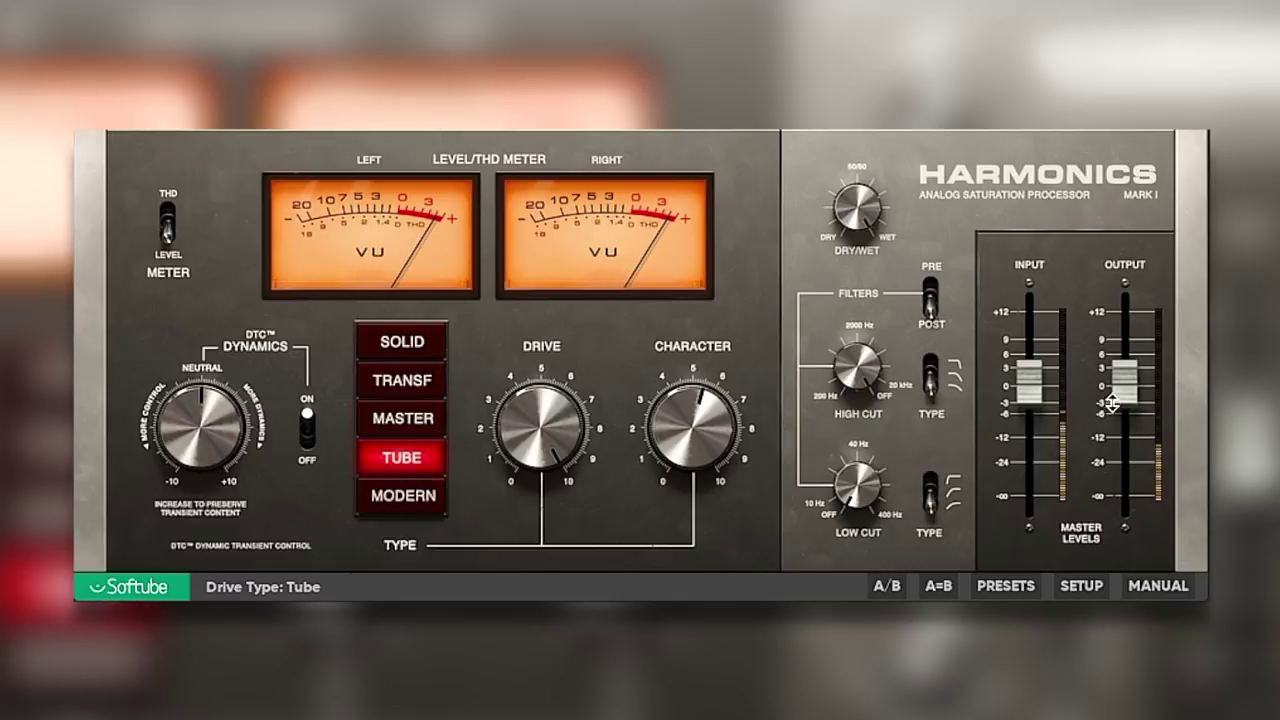
# Set the Output to +1 dB, then switch to Modern with Drive around 8.5.
pyautogui.moveTo(1112, 403); pyautogui.dragTo(1126, 378)
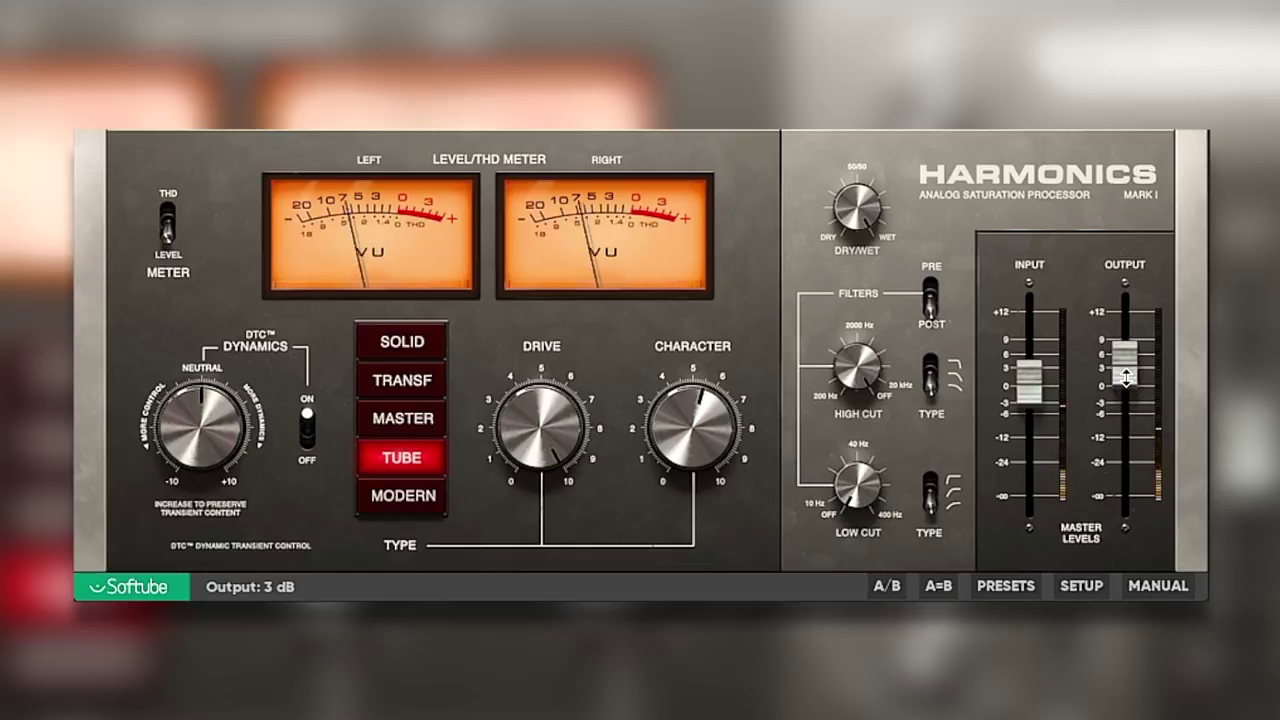
pyautogui.moveTo(1126, 377); pyautogui.dragTo(1126, 375)
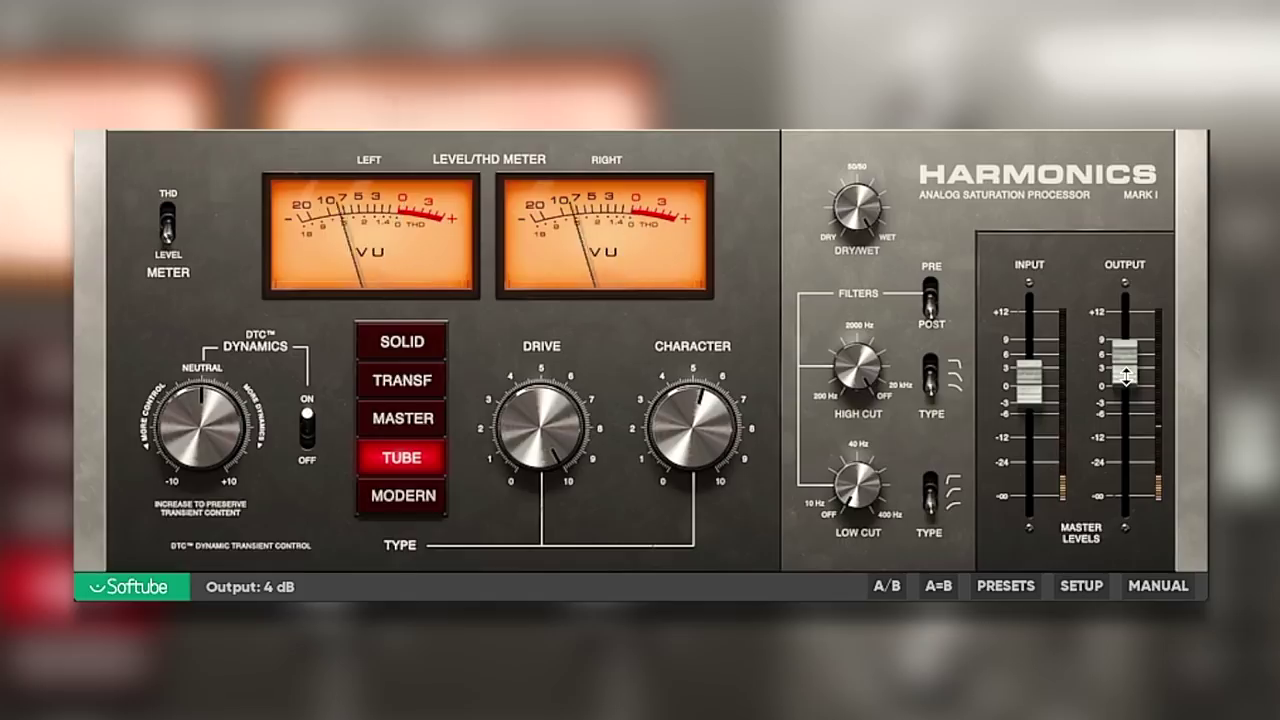
pyautogui.moveTo(1126, 375); pyautogui.dragTo(1126, 390)
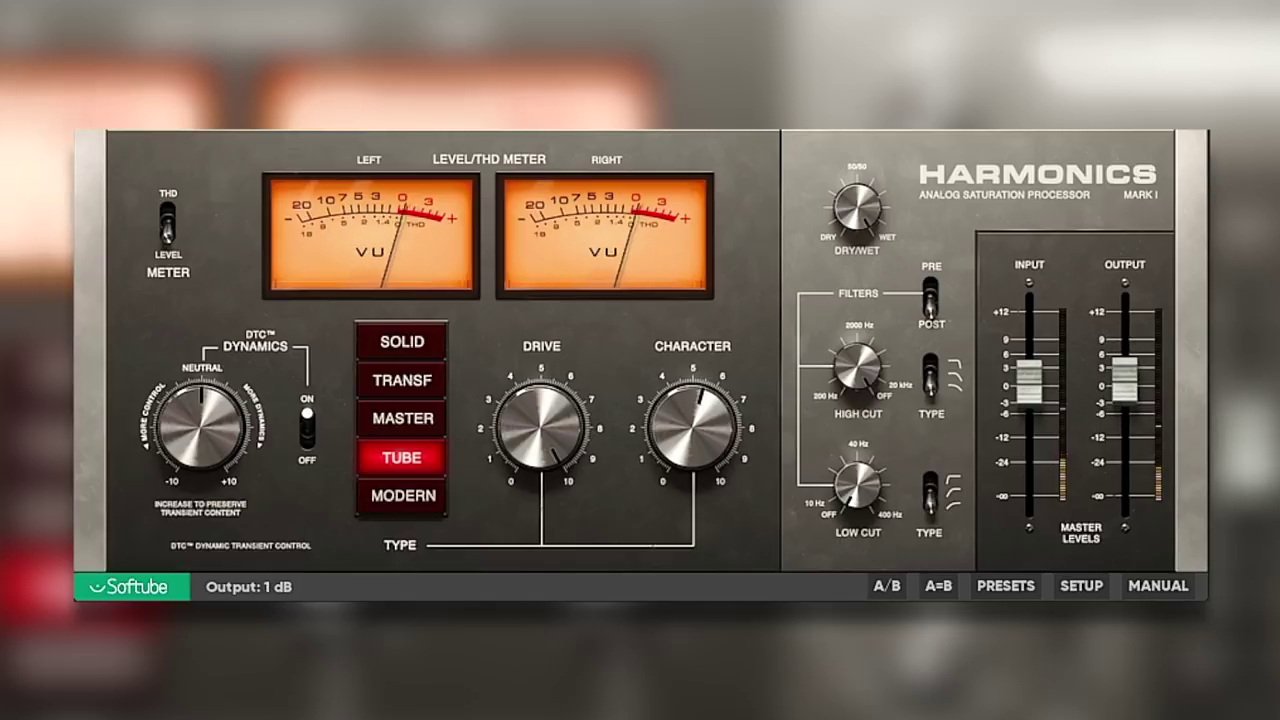
pyautogui.click(408, 498)
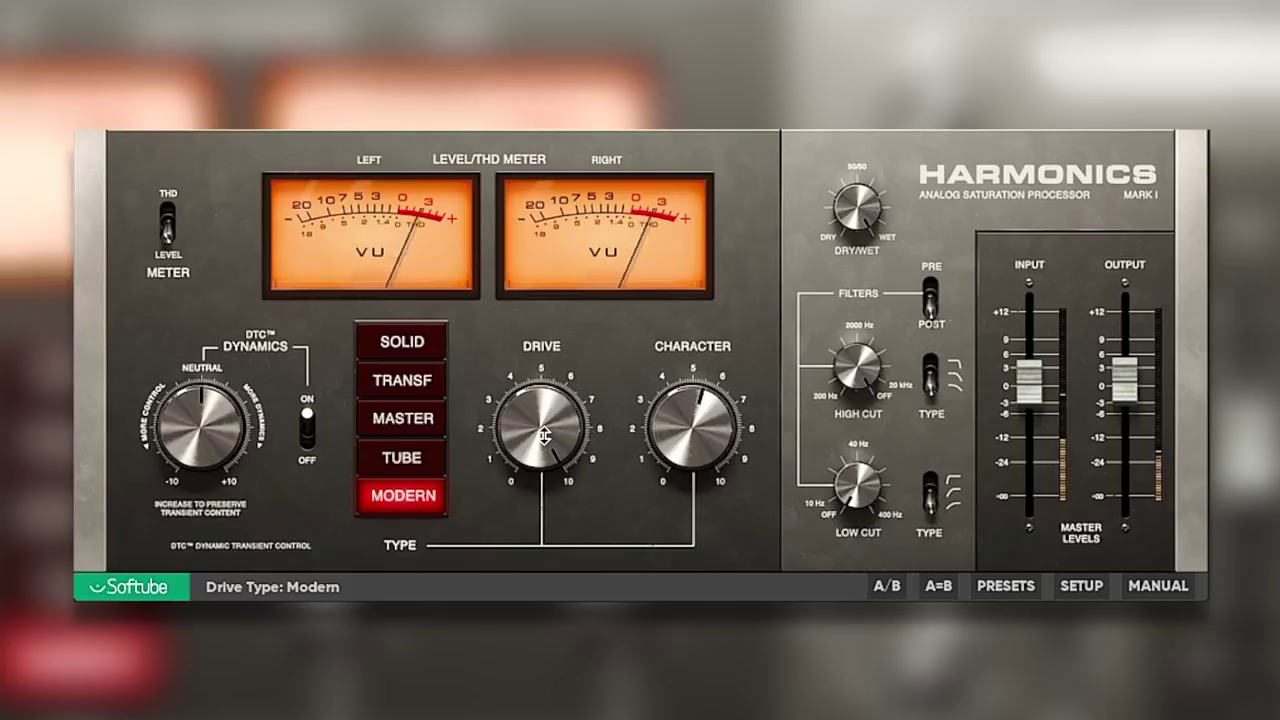
pyautogui.moveTo(544, 435)
pyautogui.mouseDown()
pyautogui.moveTo(541, 400)
pyautogui.moveTo(534, 475)
pyautogui.moveTo(538, 458)
pyautogui.mouseUp()
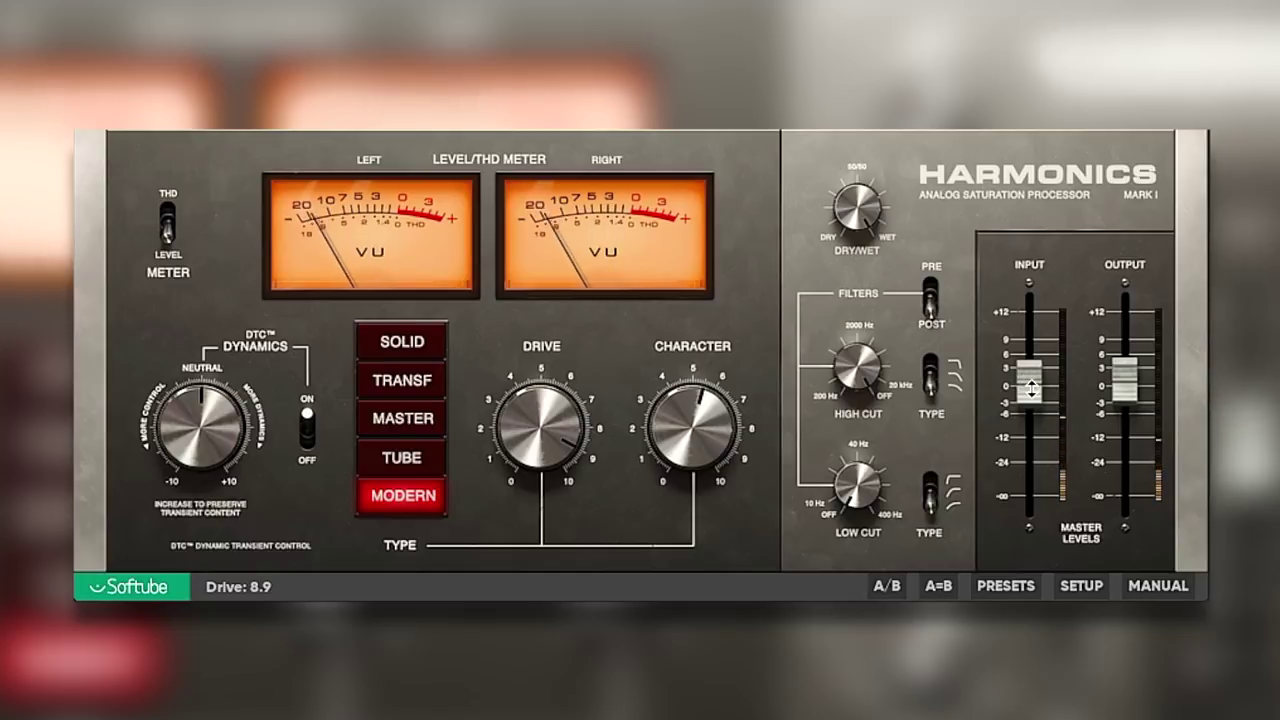
# Boost the Input by 3 dB and select Solid with Drive at 9.5.
pyautogui.moveTo(1031, 388); pyautogui.dragTo(1046, 373)
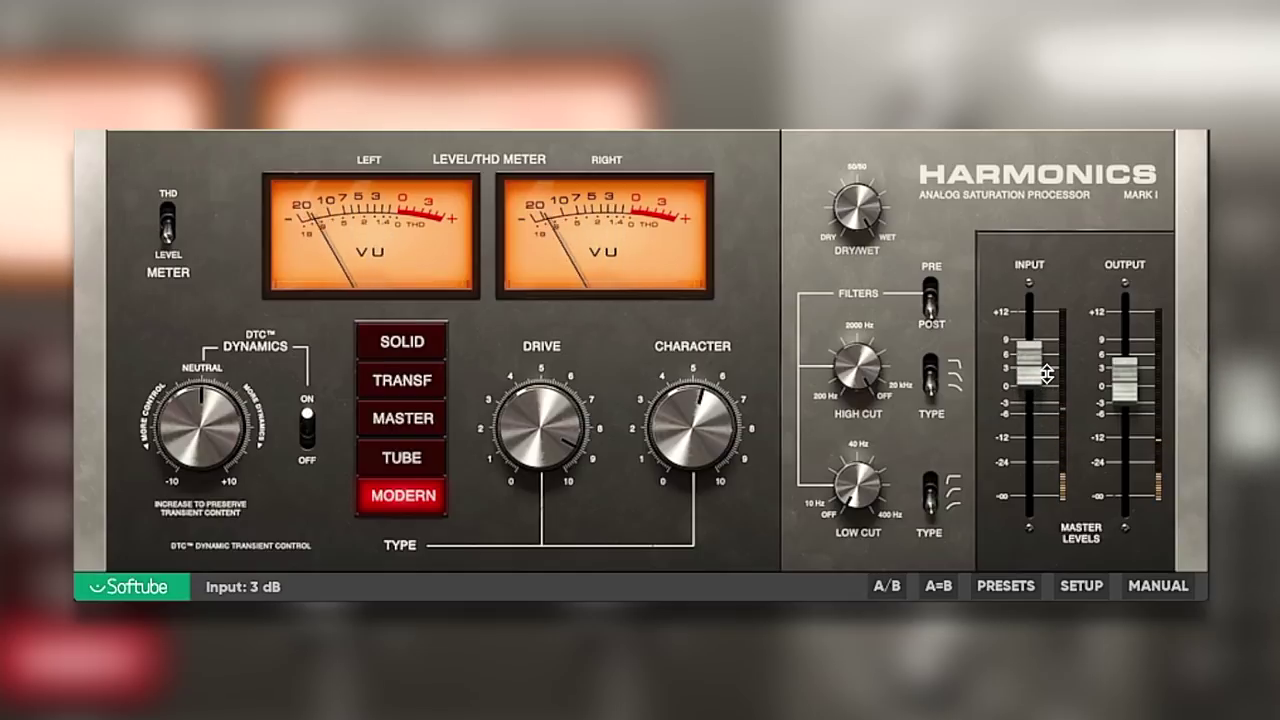
pyautogui.click(395, 341)
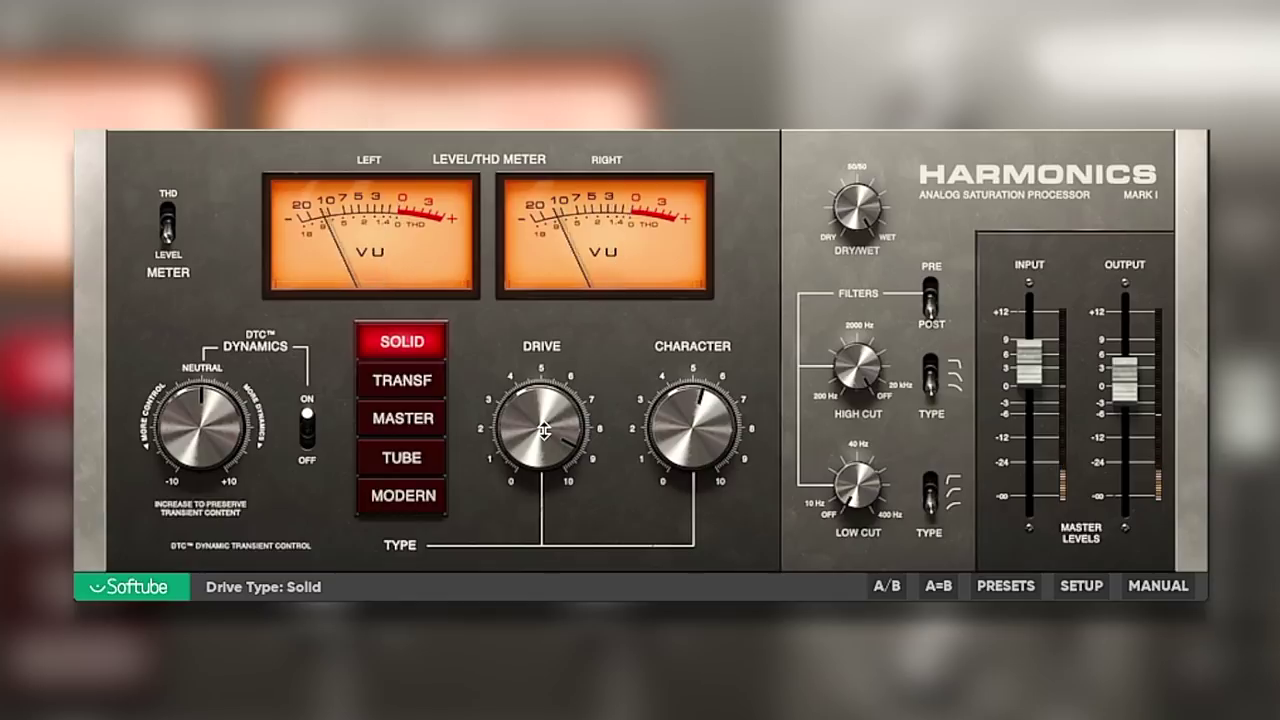
pyautogui.moveTo(543, 430); pyautogui.dragTo(415, 390)
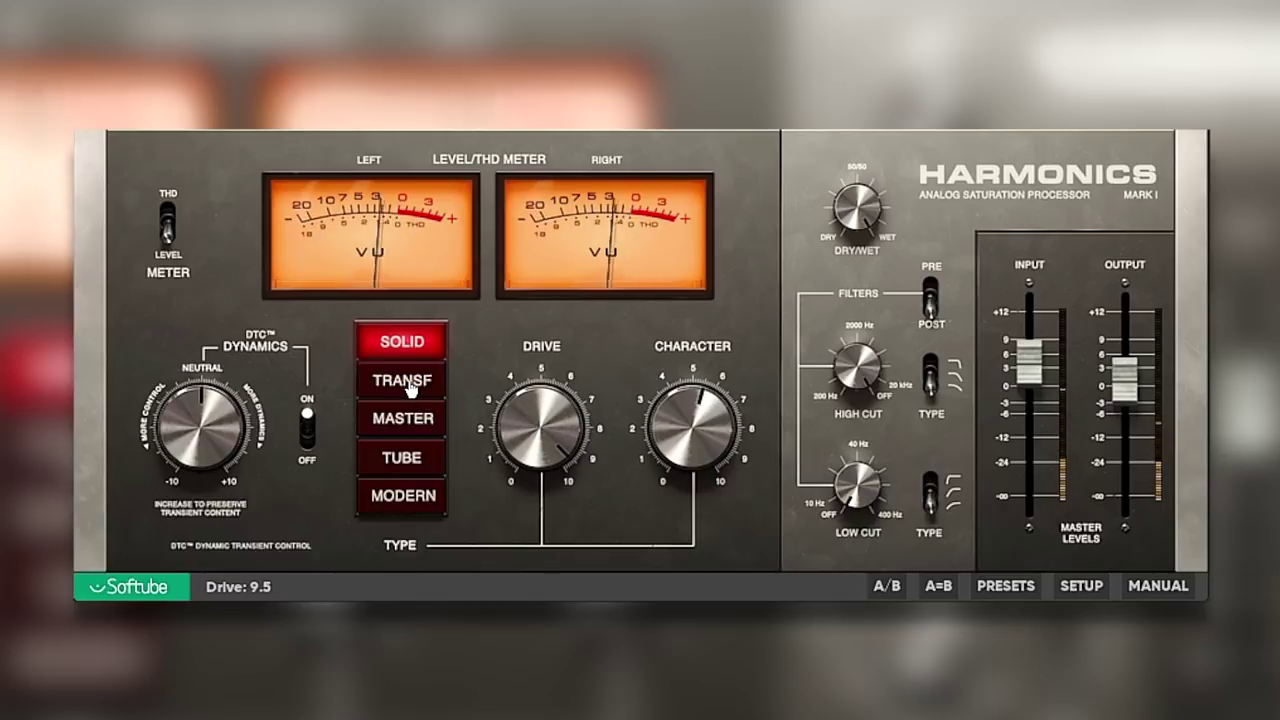
# Audition Transformer, Master and Tube, ending on the Modern saturation type.
pyautogui.click(410, 388)
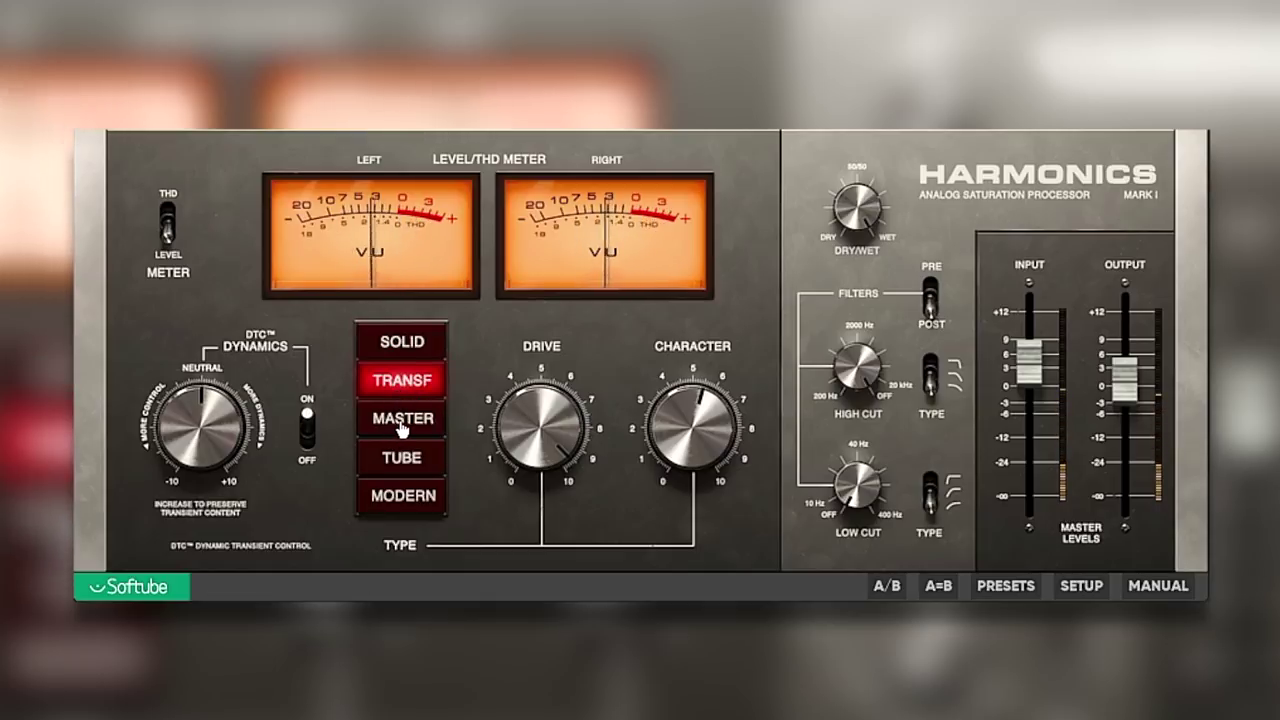
pyautogui.click(401, 426)
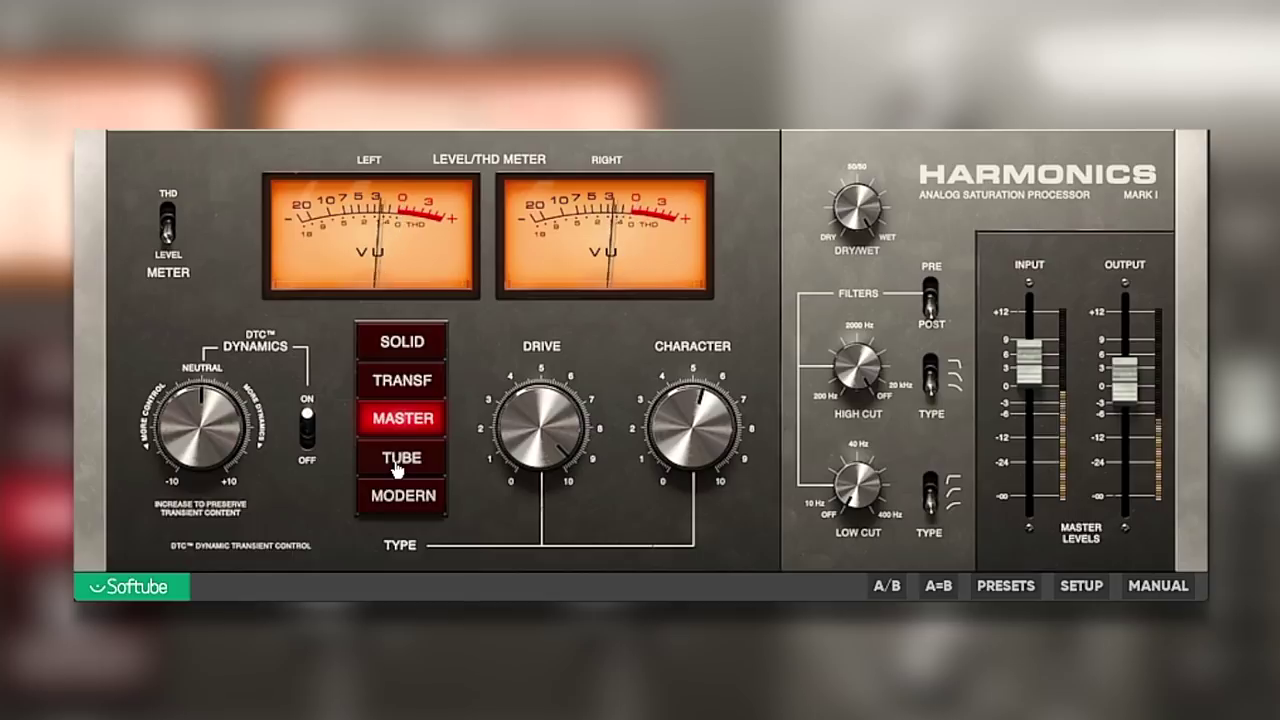
pyautogui.click(397, 470)
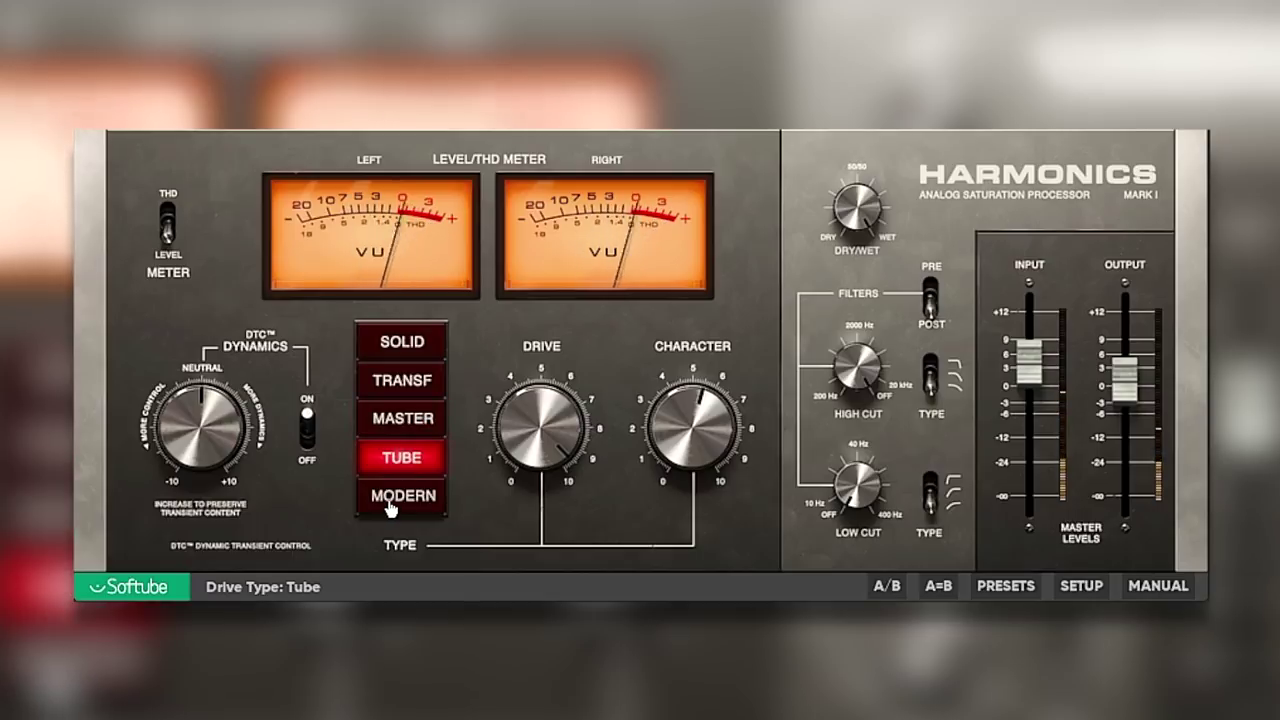
pyautogui.click(390, 510)
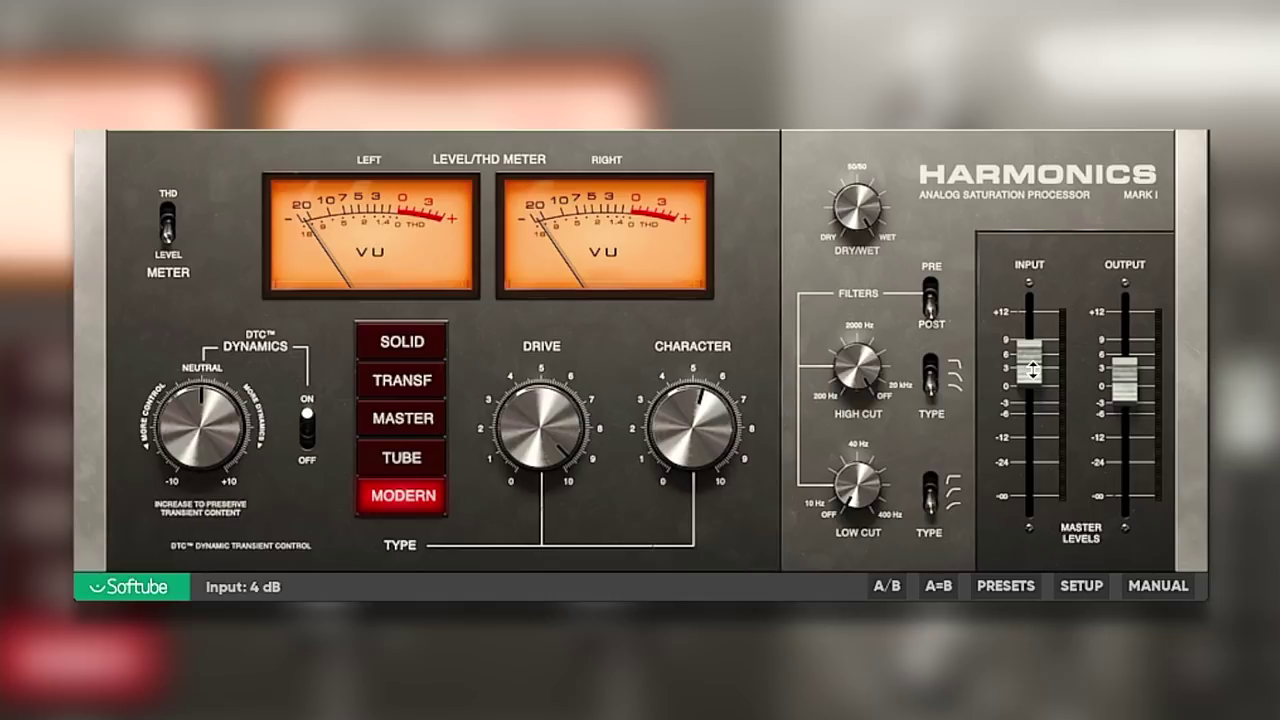
# Drop the Input to 3 dB, set Drive to 7.5 and pull Dynamics to about -2.5.
pyautogui.moveTo(1030, 370); pyautogui.dragTo(1030, 374)
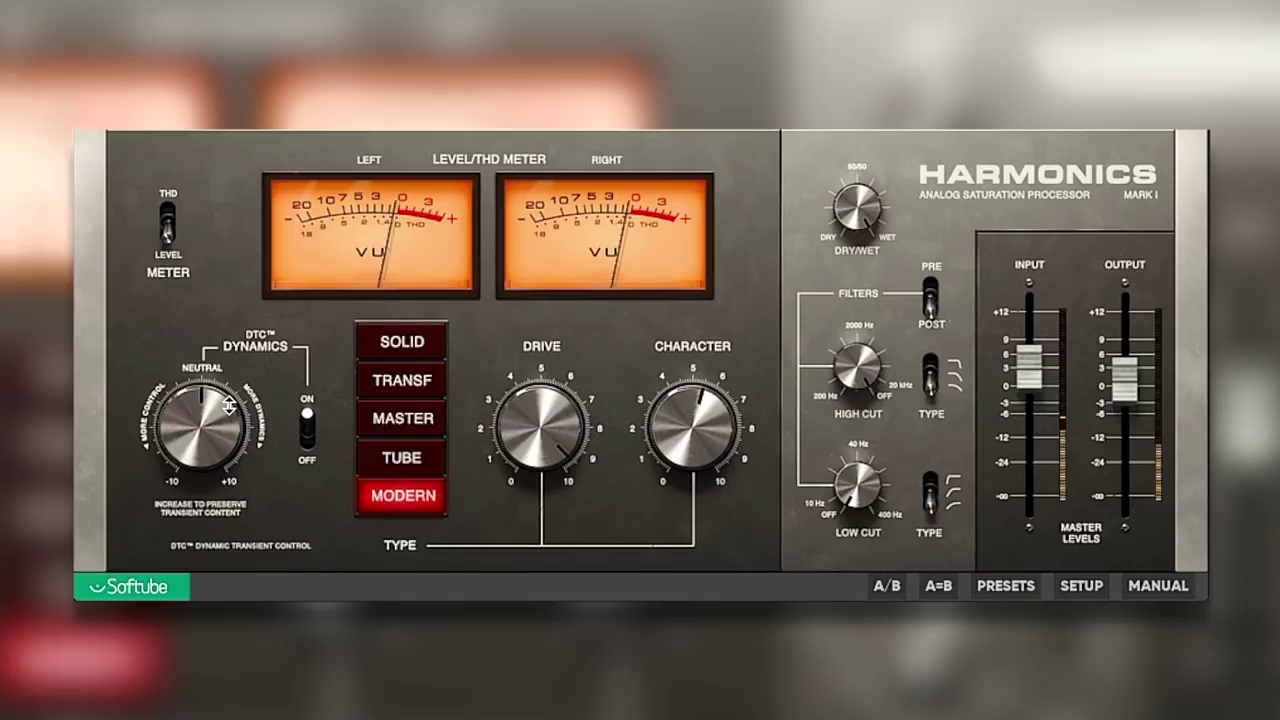
pyautogui.click(207, 447)
pyautogui.moveTo(207, 447); pyautogui.dragTo(240, 379)
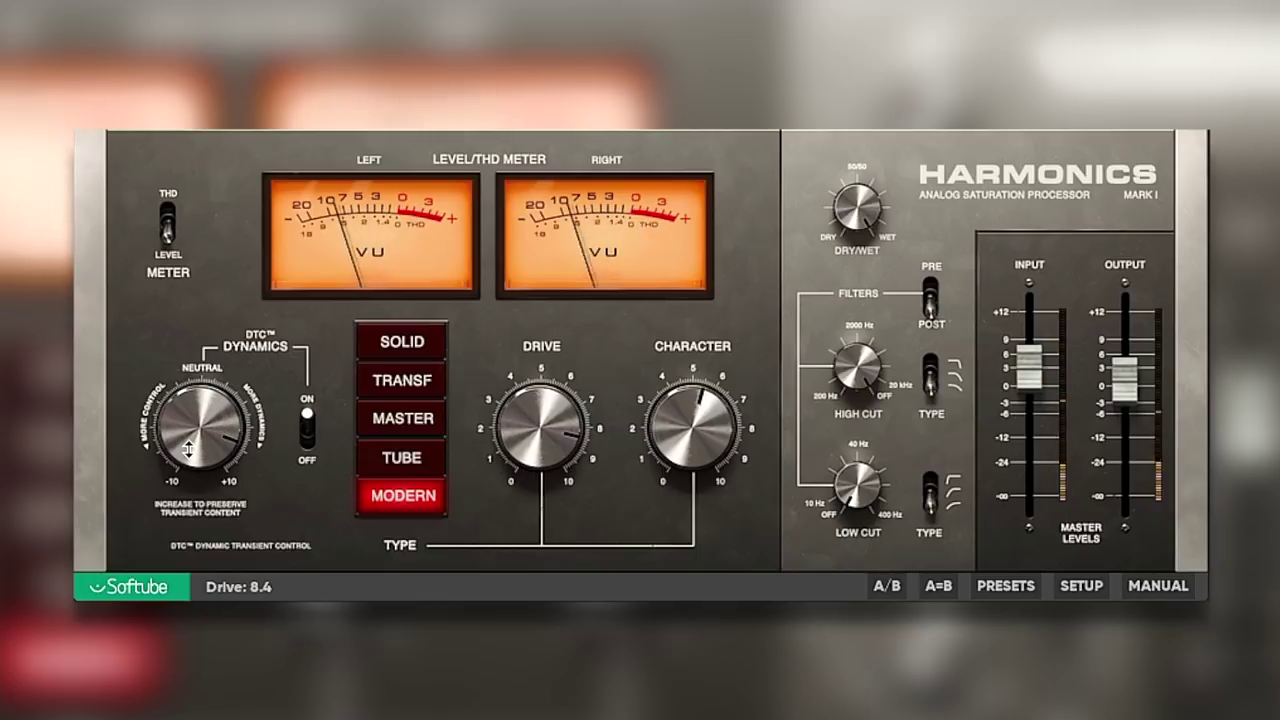
pyautogui.moveTo(210, 480); pyautogui.dragTo(199, 584)
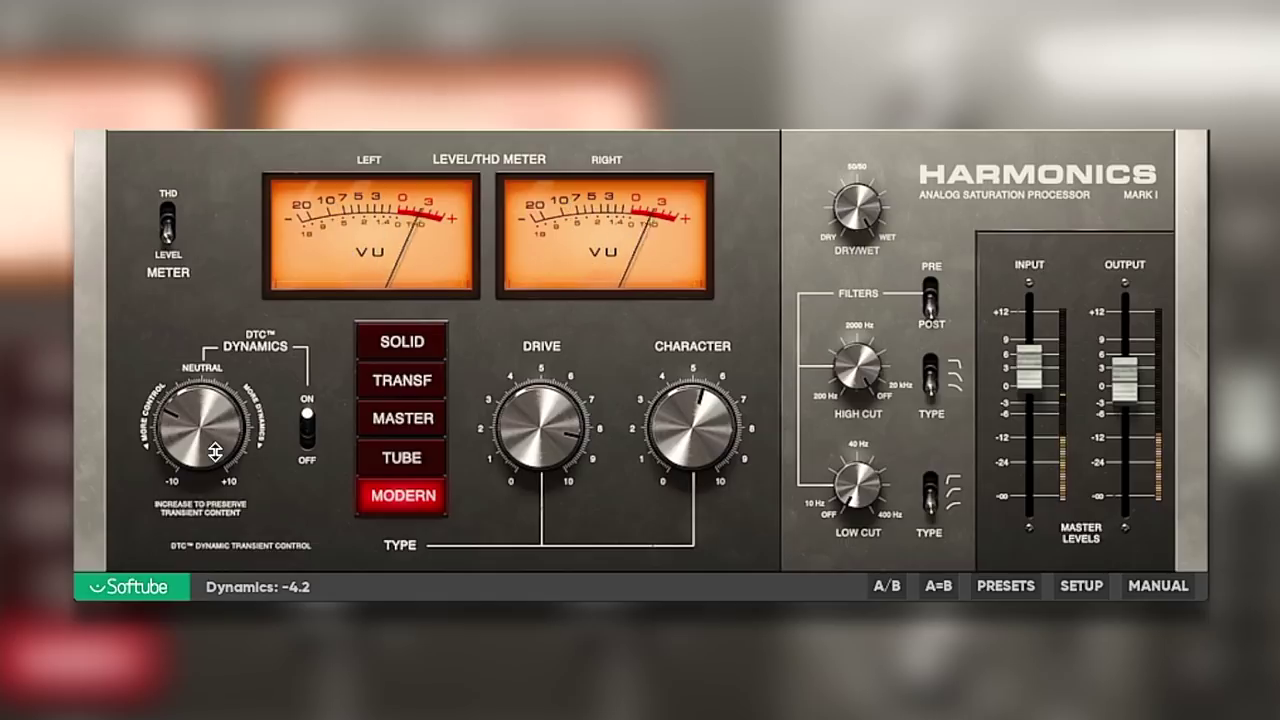
pyautogui.moveTo(218, 395); pyautogui.dragTo(218, 348)
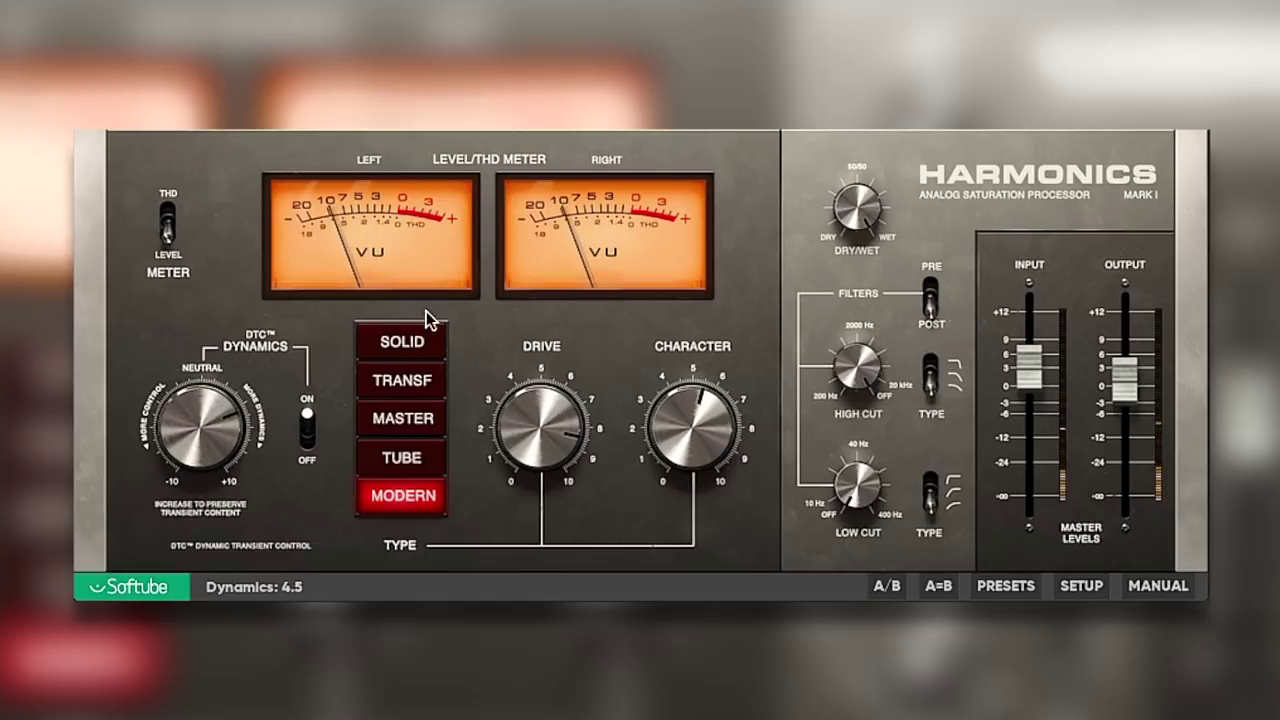
pyautogui.moveTo(555, 443); pyautogui.dragTo(528, 449)
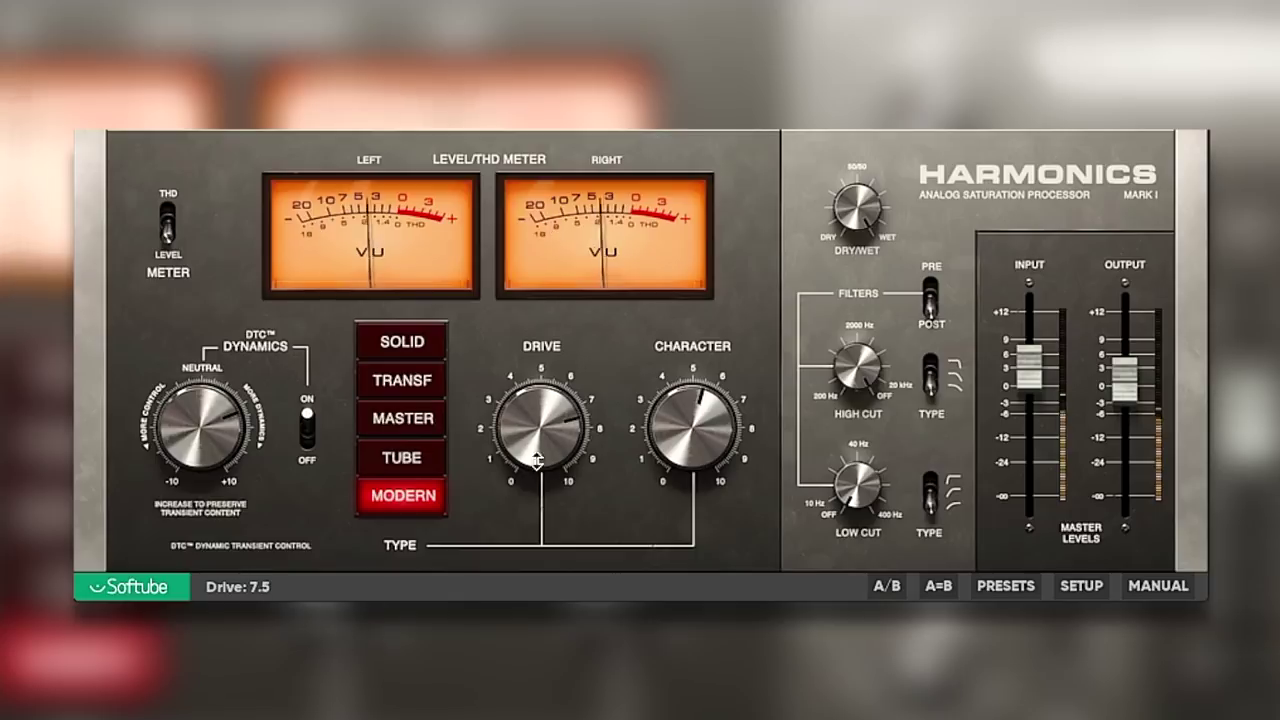
pyautogui.moveTo(210, 440)
pyautogui.mouseDown()
pyautogui.moveTo(203, 542)
pyautogui.moveTo(241, 453)
pyautogui.moveTo(206, 467)
pyautogui.moveTo(207, 524)
pyautogui.moveTo(229, 455)
pyautogui.mouseUp()
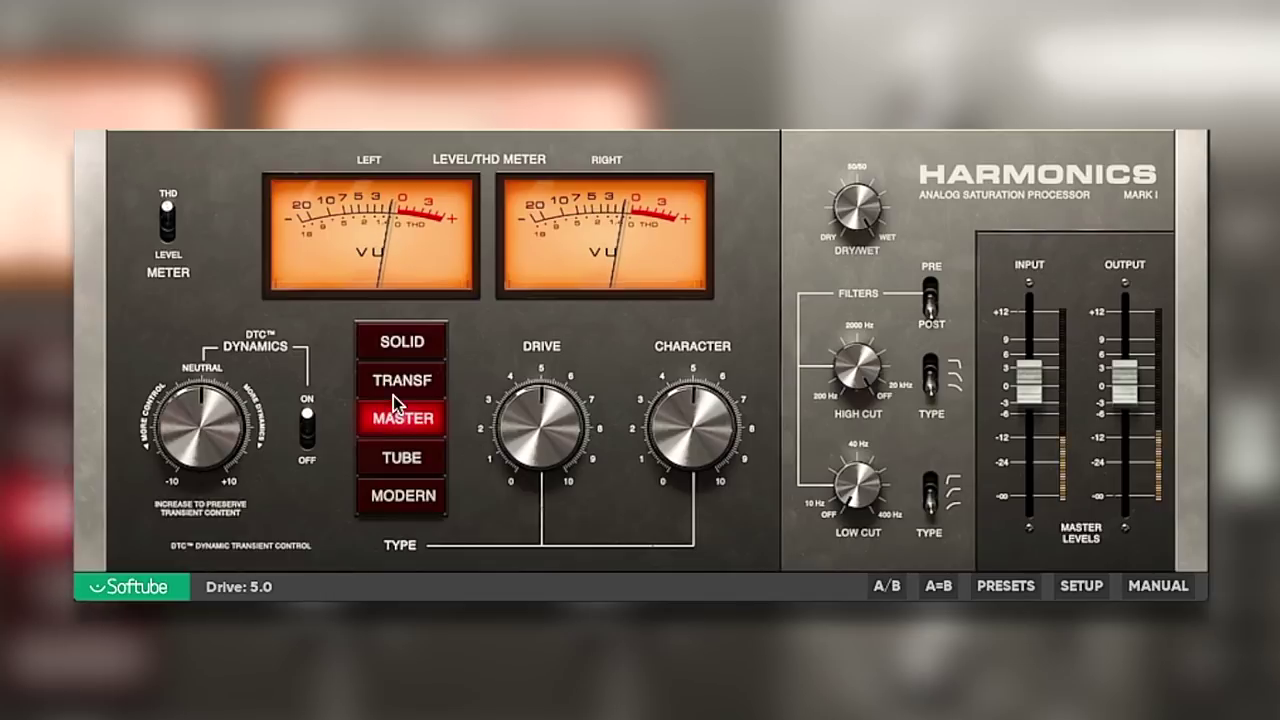
# Select the Solid type with Drive 8.4 and a raised Character amount.
pyautogui.click(402, 350)
pyautogui.moveTo(540, 468); pyautogui.dragTo(560, 373)
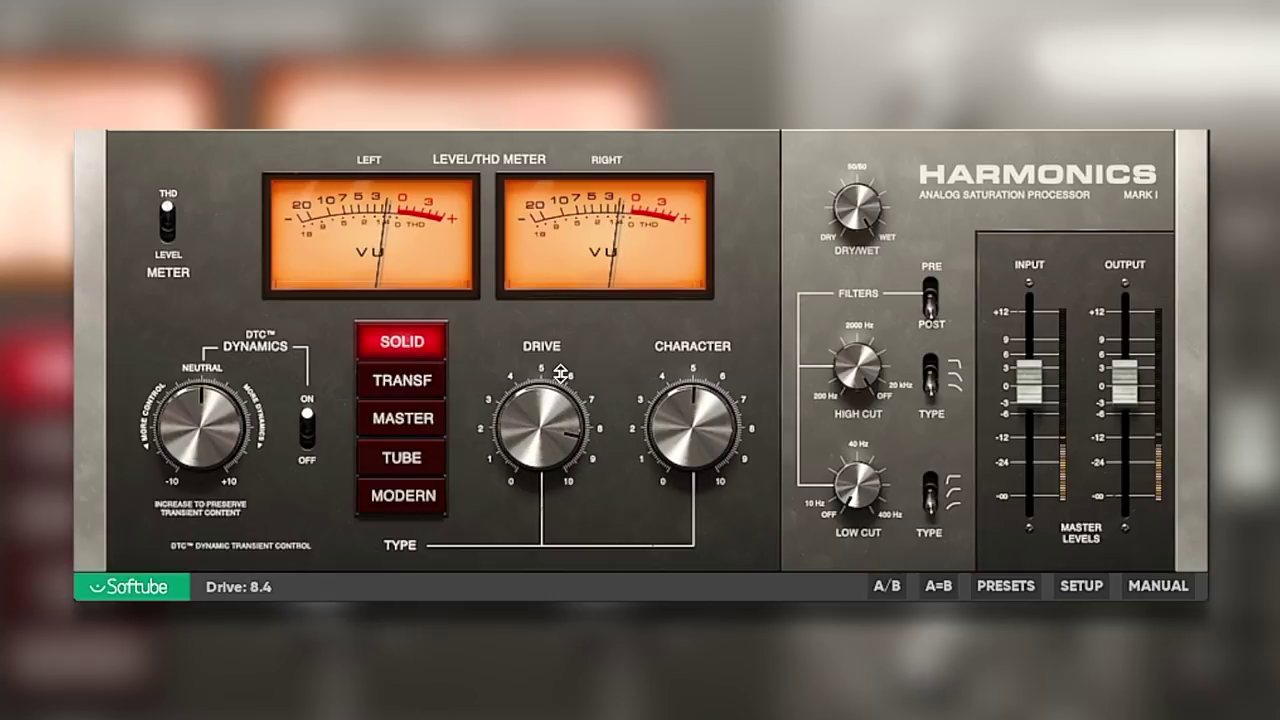
pyautogui.moveTo(664, 452); pyautogui.dragTo(678, 346)
# Set Low Cut to 61 Hz, Input +3 dB, Output -1 dB and Dynamics 7.4.
pyautogui.moveTo(857, 482); pyautogui.dragTo(858, 402)
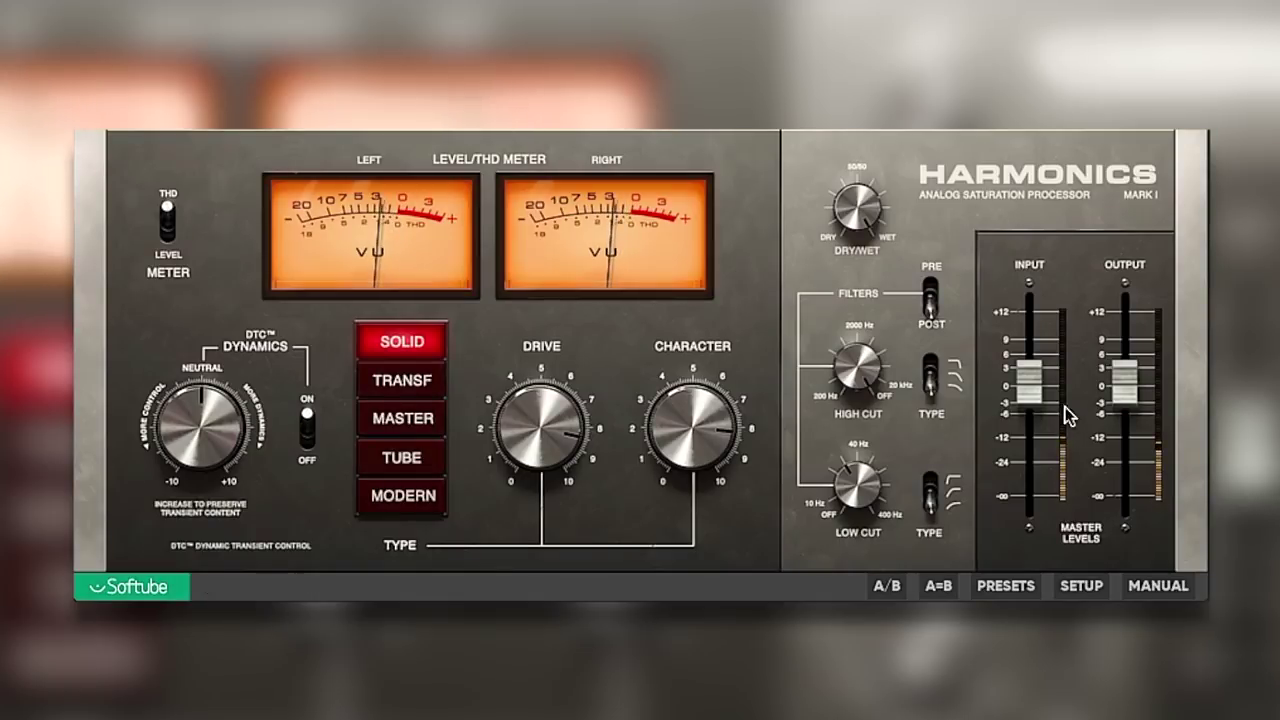
pyautogui.moveTo(1040, 404); pyautogui.dragTo(1043, 381)
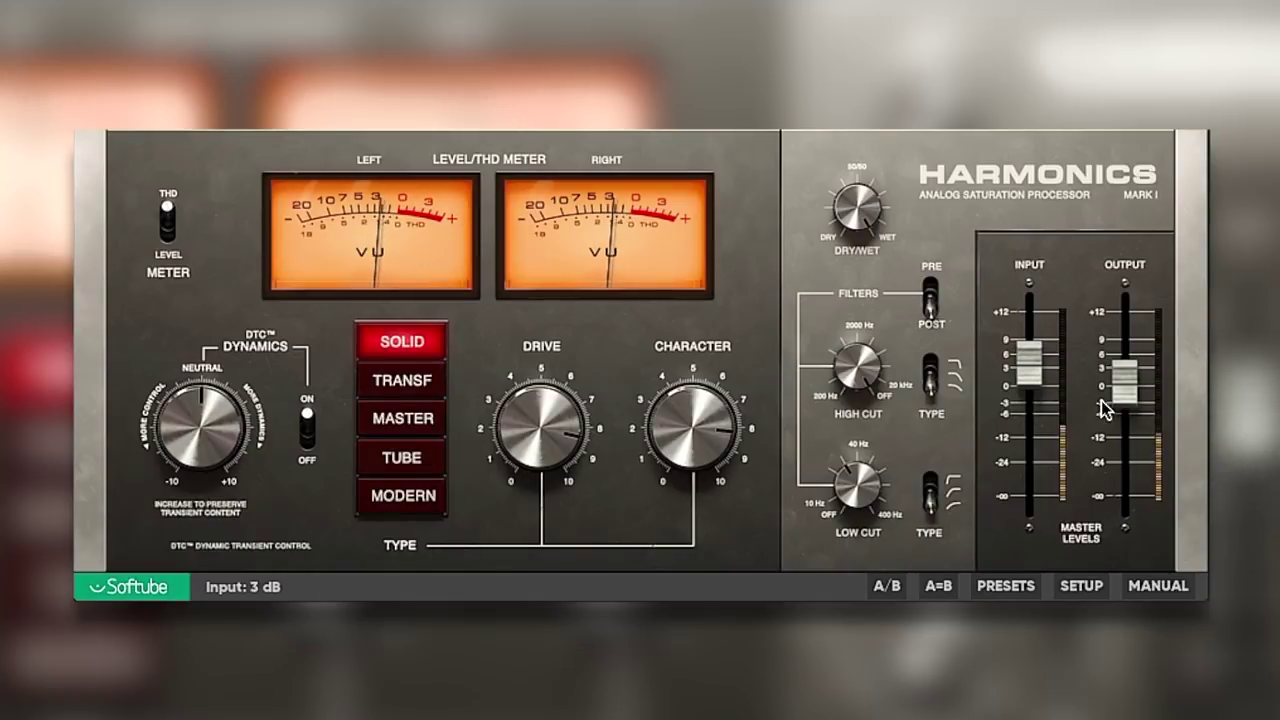
pyautogui.moveTo(1127, 390); pyautogui.dragTo(1128, 397)
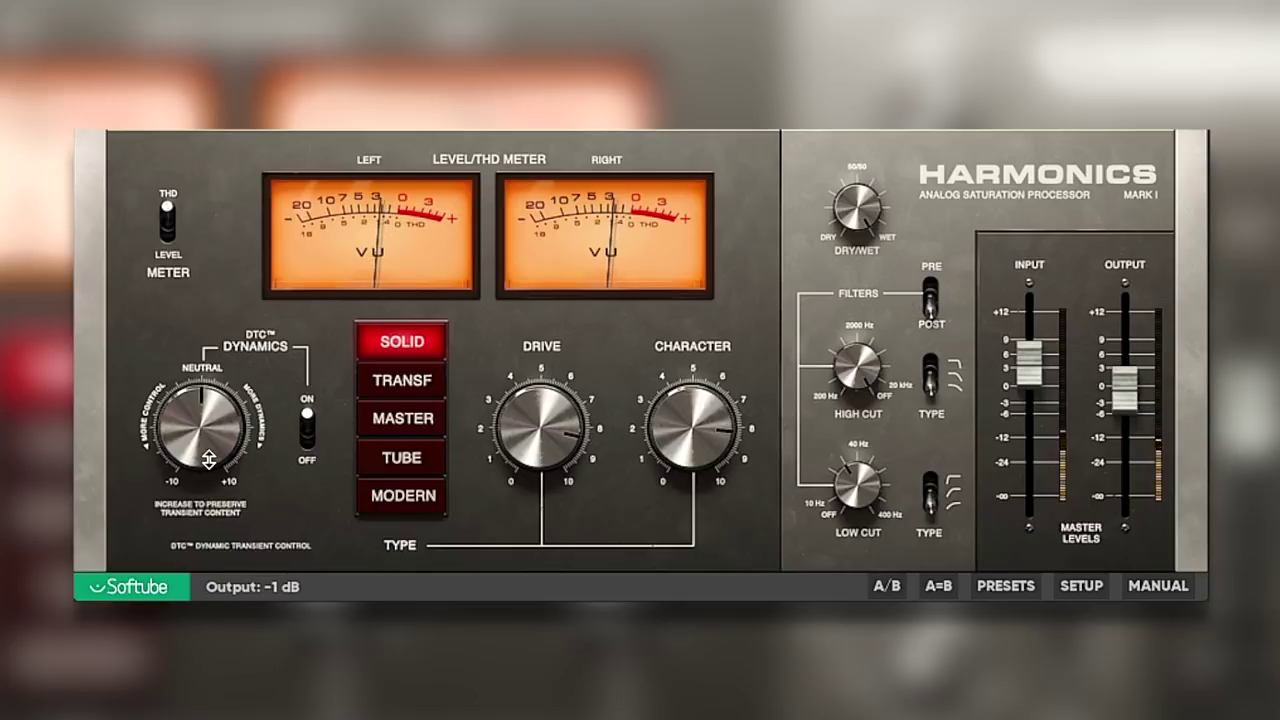
pyautogui.moveTo(210, 449); pyautogui.dragTo(225, 368)
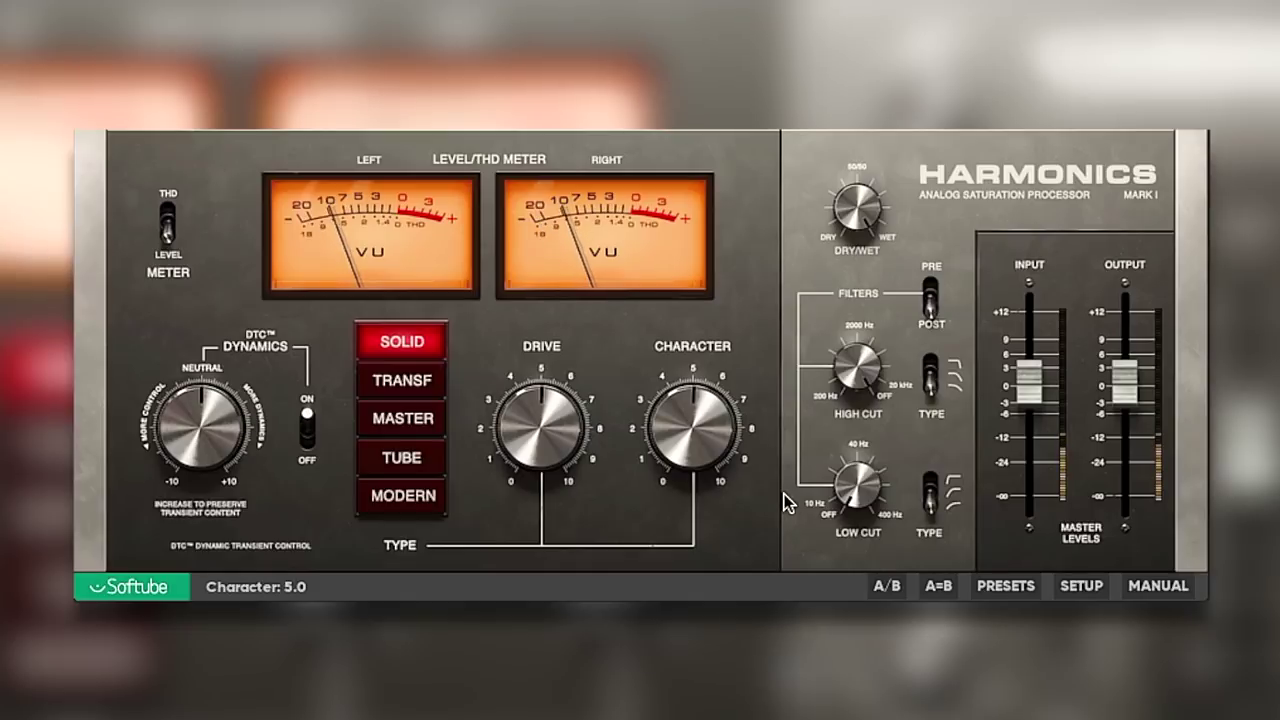
# Switch to the Modern type and settle Drive at 8.8.
pyautogui.click(416, 505)
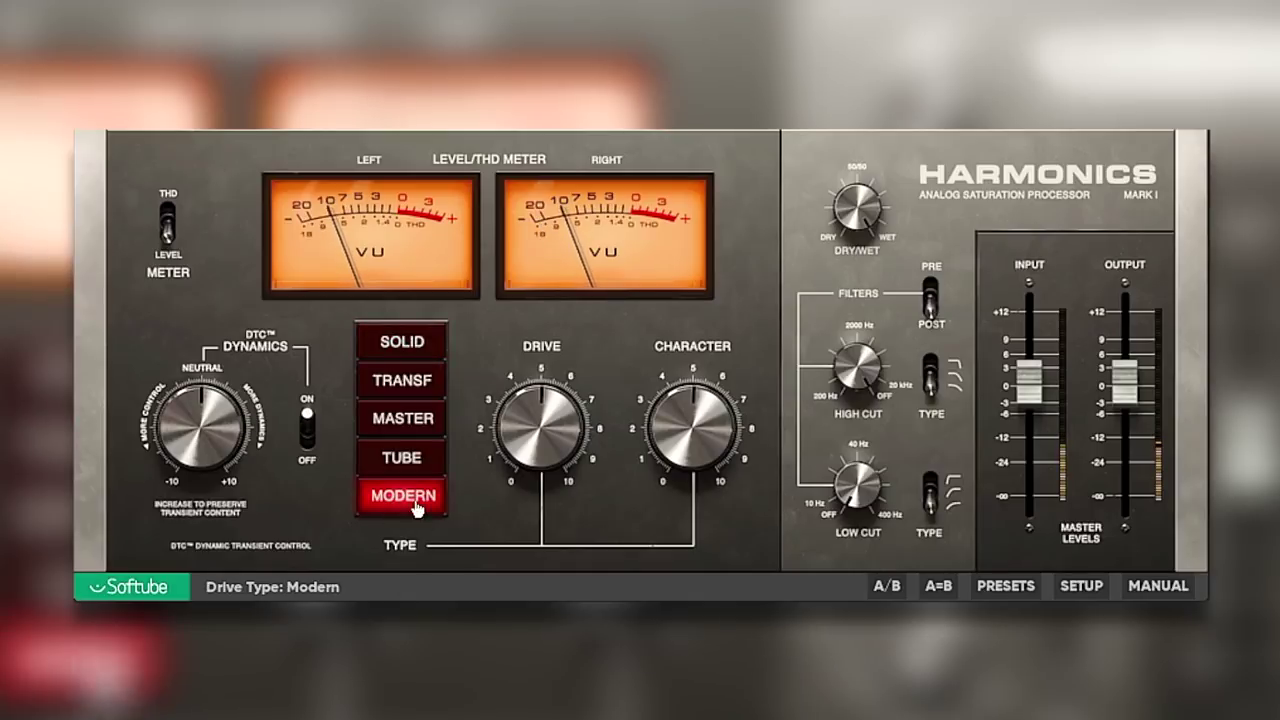
pyautogui.moveTo(562, 450); pyautogui.dragTo(597, 252)
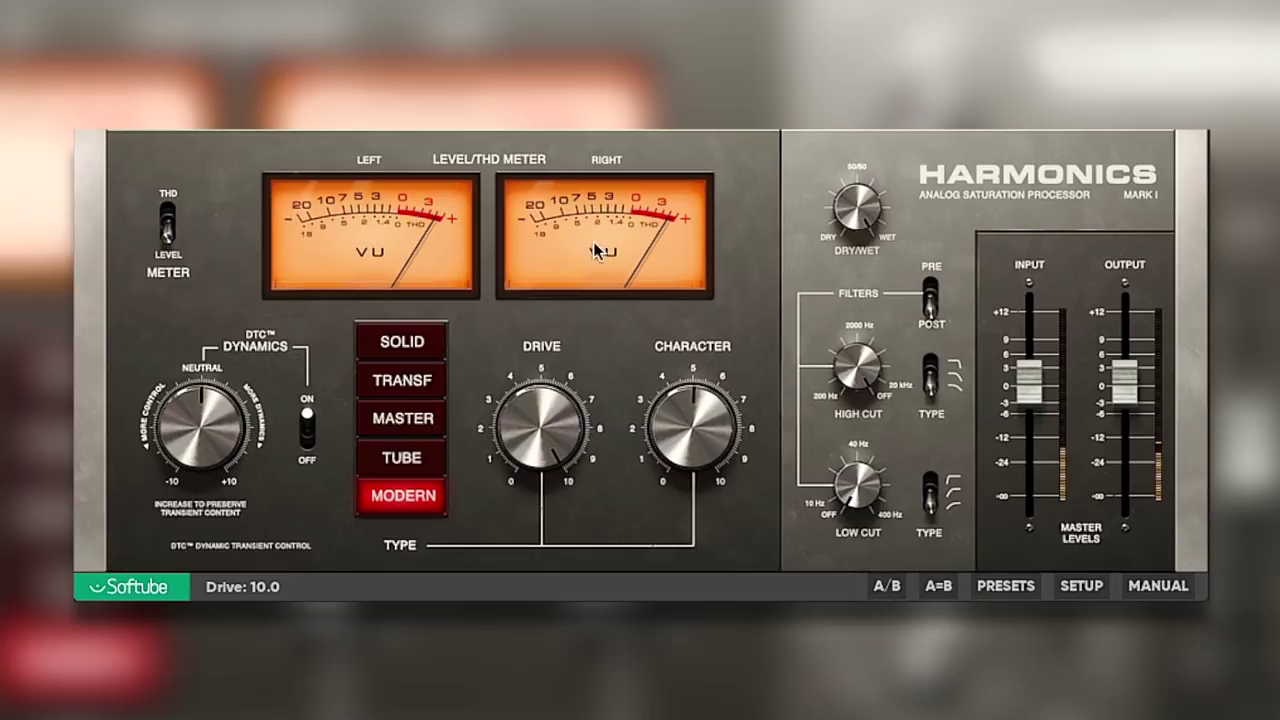
pyautogui.moveTo(566, 451); pyautogui.dragTo(566, 480)
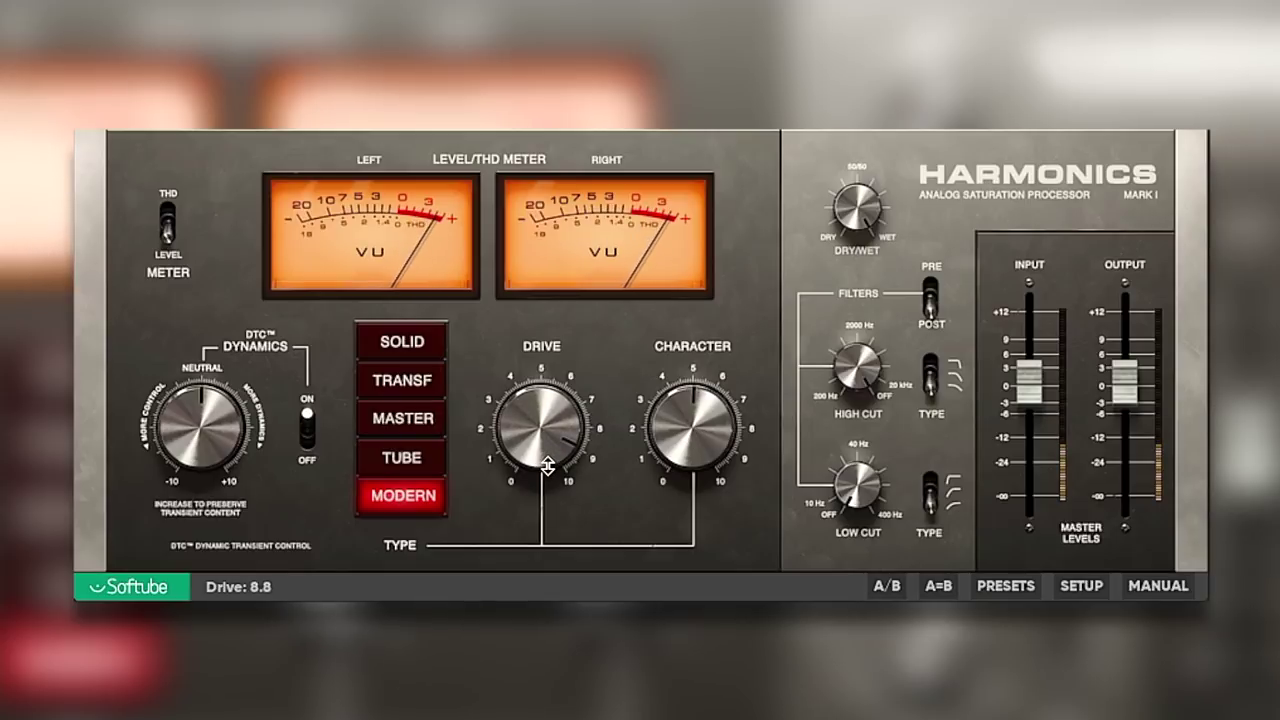
# Set Dynamics to 3.3, raise Character to 6.1 and High Cut to about 1729 Hz.
pyautogui.moveTo(222, 338)
pyautogui.mouseDown()
pyautogui.moveTo(222, 308)
pyautogui.moveTo(224, 332)
pyautogui.mouseUp()
pyautogui.moveTo(672, 431)
pyautogui.mouseDown()
pyautogui.moveTo(676, 328)
pyautogui.moveTo(678, 529)
pyautogui.moveTo(684, 380)
pyautogui.moveTo(684, 413)
pyautogui.mouseUp()
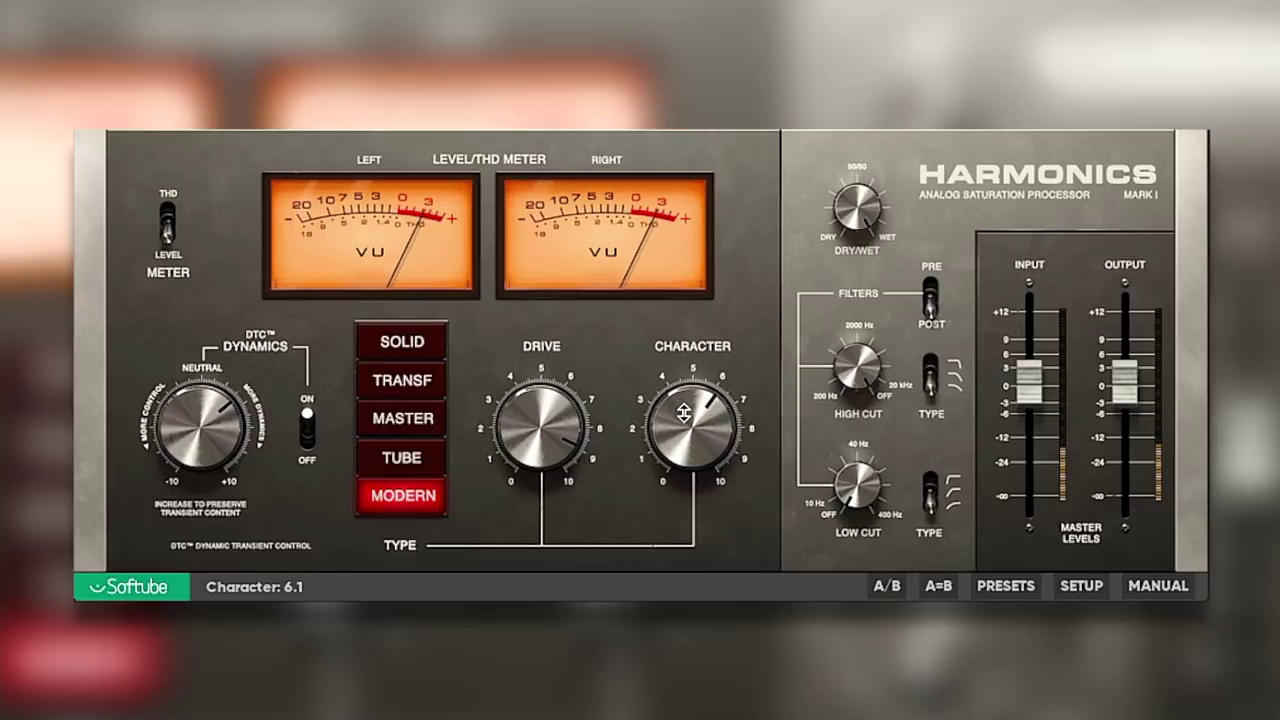
pyautogui.moveTo(850, 375); pyautogui.dragTo(834, 428)
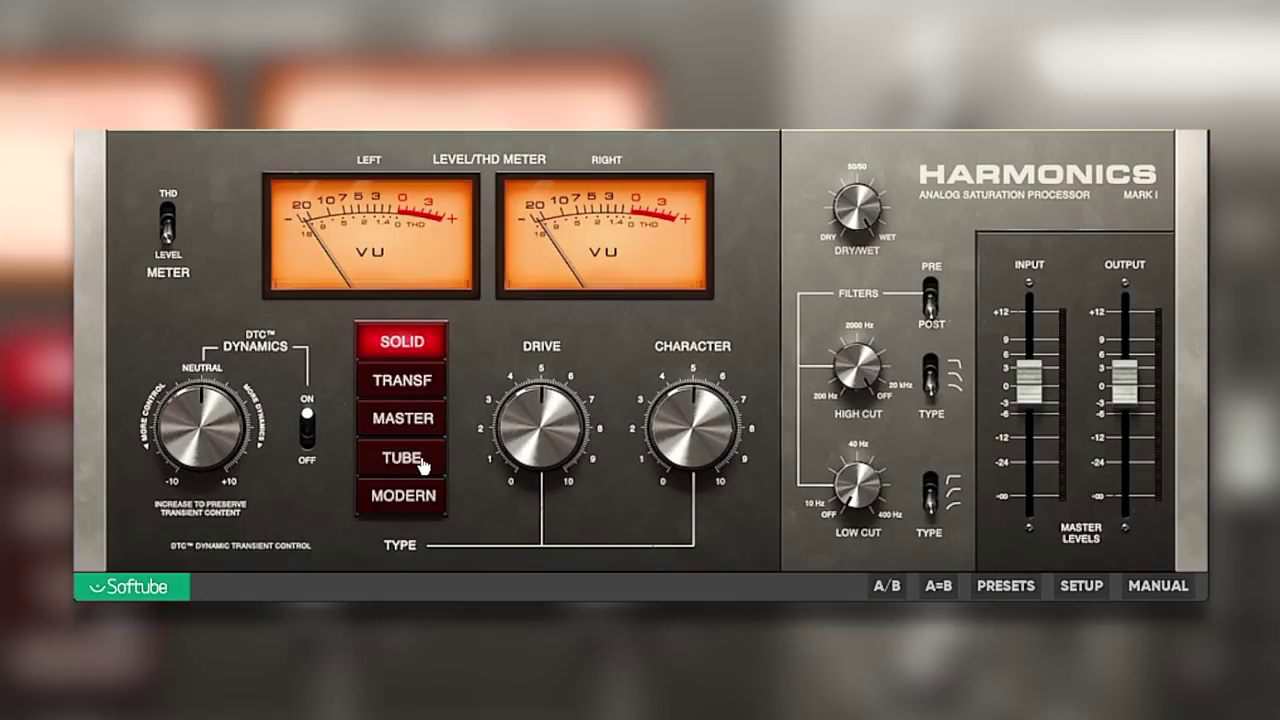
# Switch to Tube, push Drive toward 10 and raise the Input to 11 dB.
pyautogui.click(390, 466)
pyautogui.moveTo(1030, 388); pyautogui.dragTo(1040, 340)
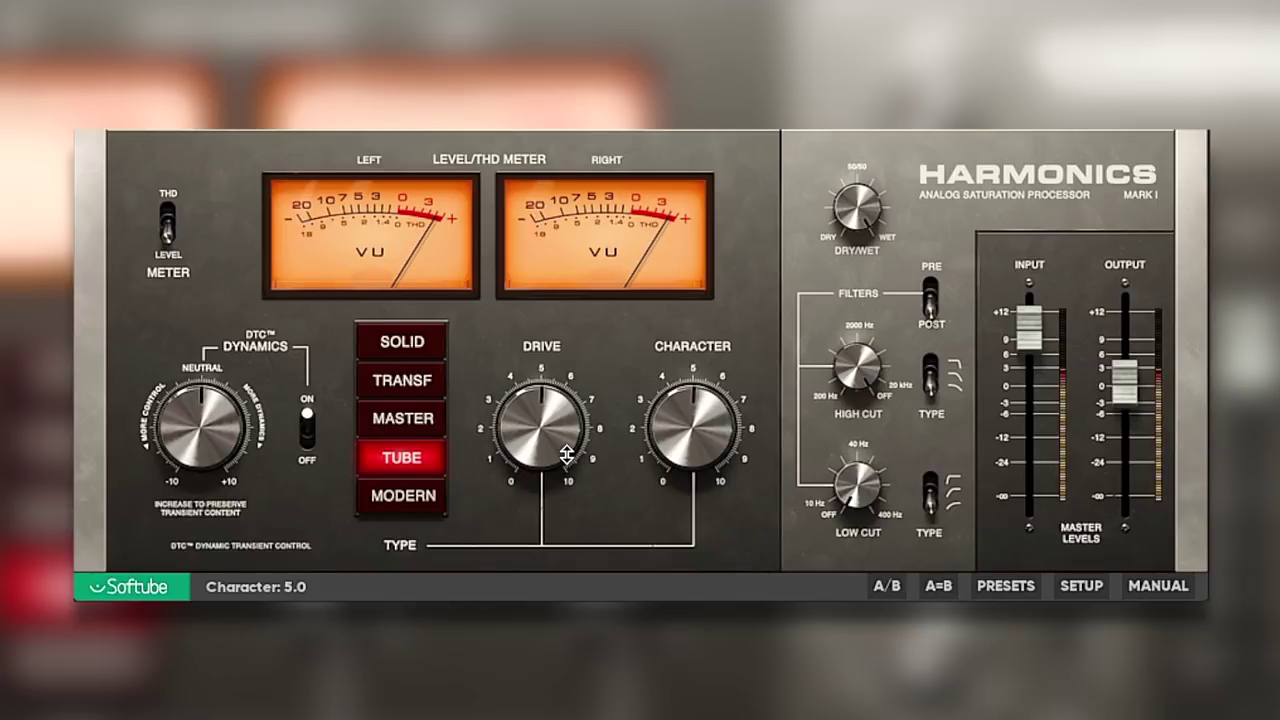
pyautogui.moveTo(530, 507); pyautogui.dragTo(529, 289)
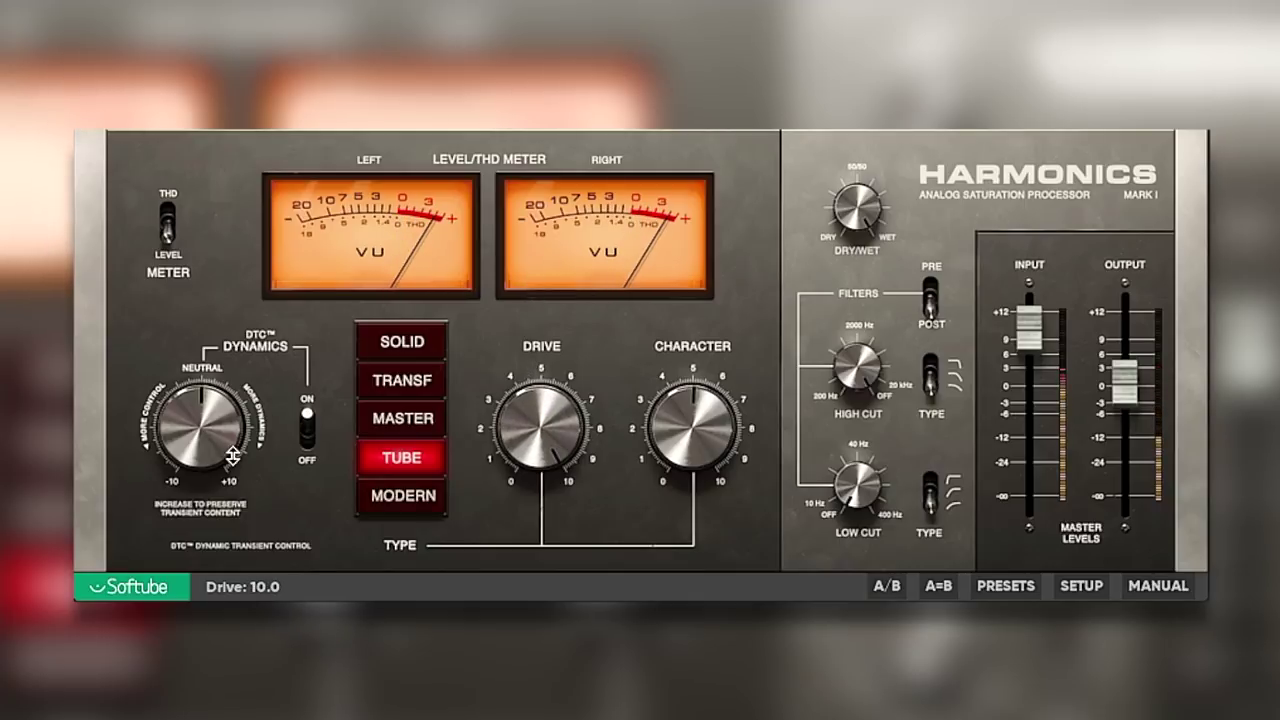
pyautogui.moveTo(1029, 328); pyautogui.dragTo(1029, 318)
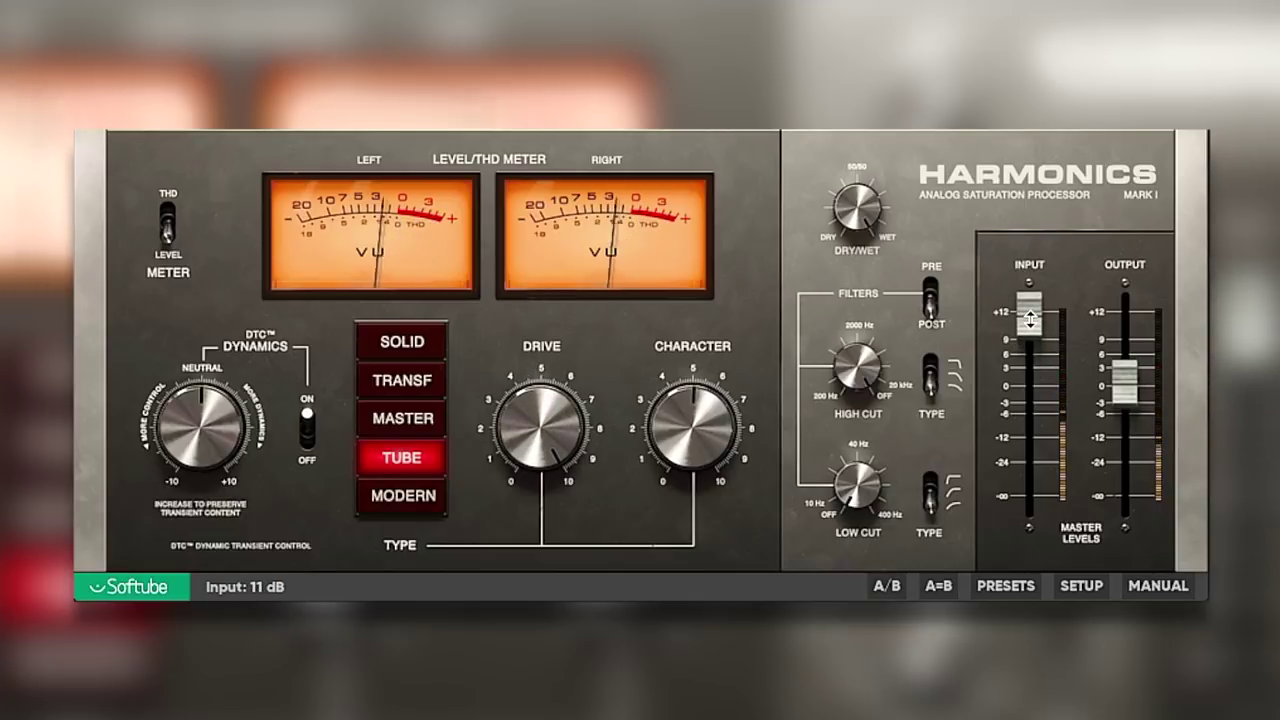
# Lower the Output to -4 dB, keep Input at 11 dB, and set Character to 5.2.
pyautogui.moveTo(1124, 378); pyautogui.dragTo(1124, 398)
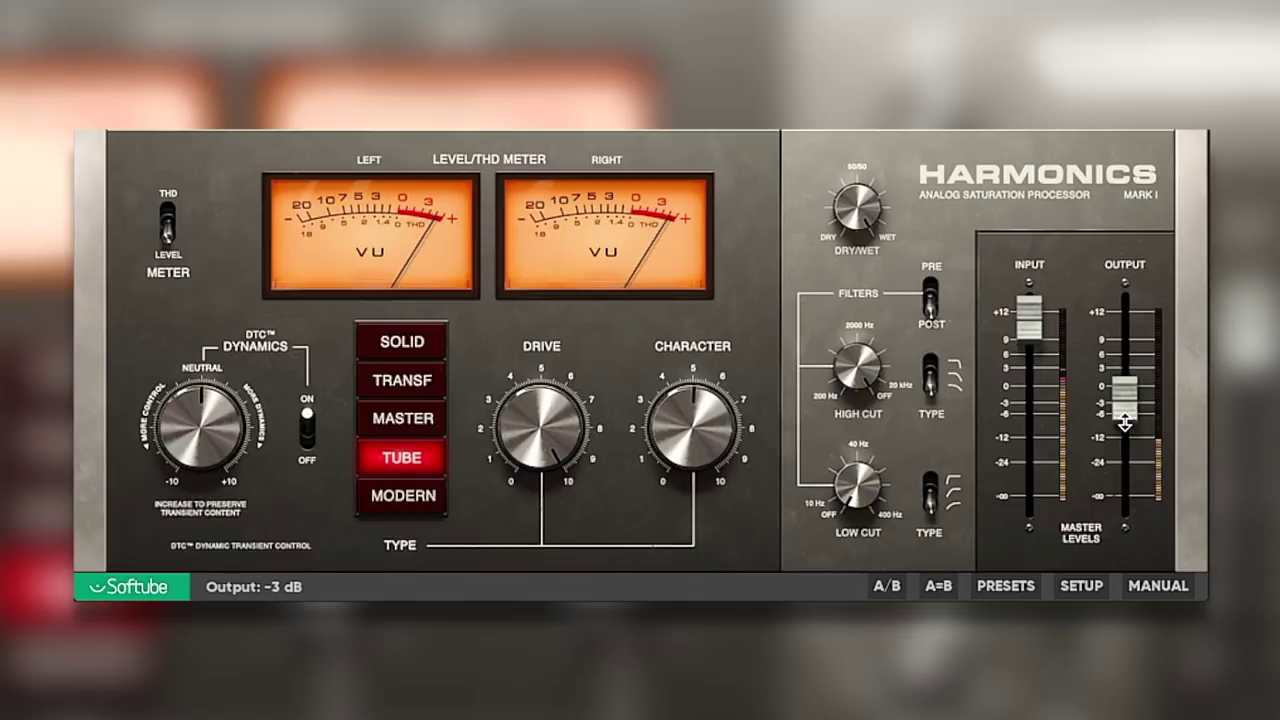
pyautogui.moveTo(1036, 345); pyautogui.dragTo(1036, 340)
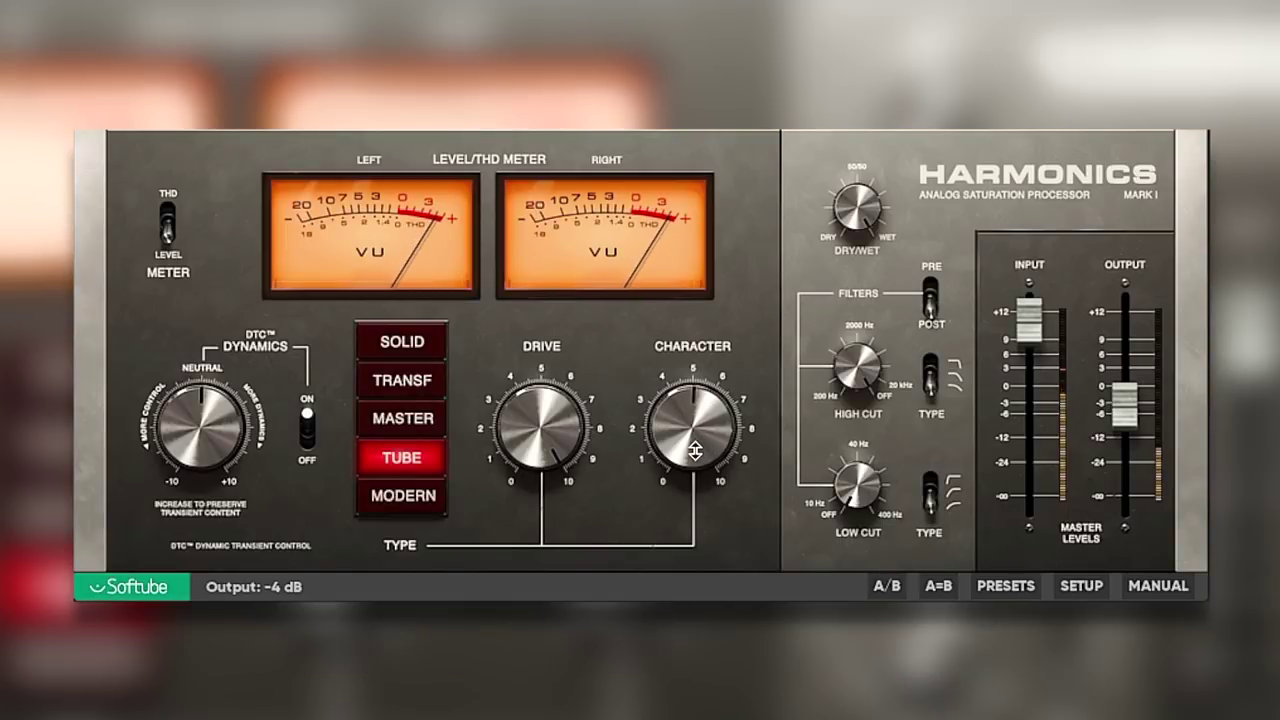
pyautogui.moveTo(694, 451); pyautogui.dragTo(707, 456)
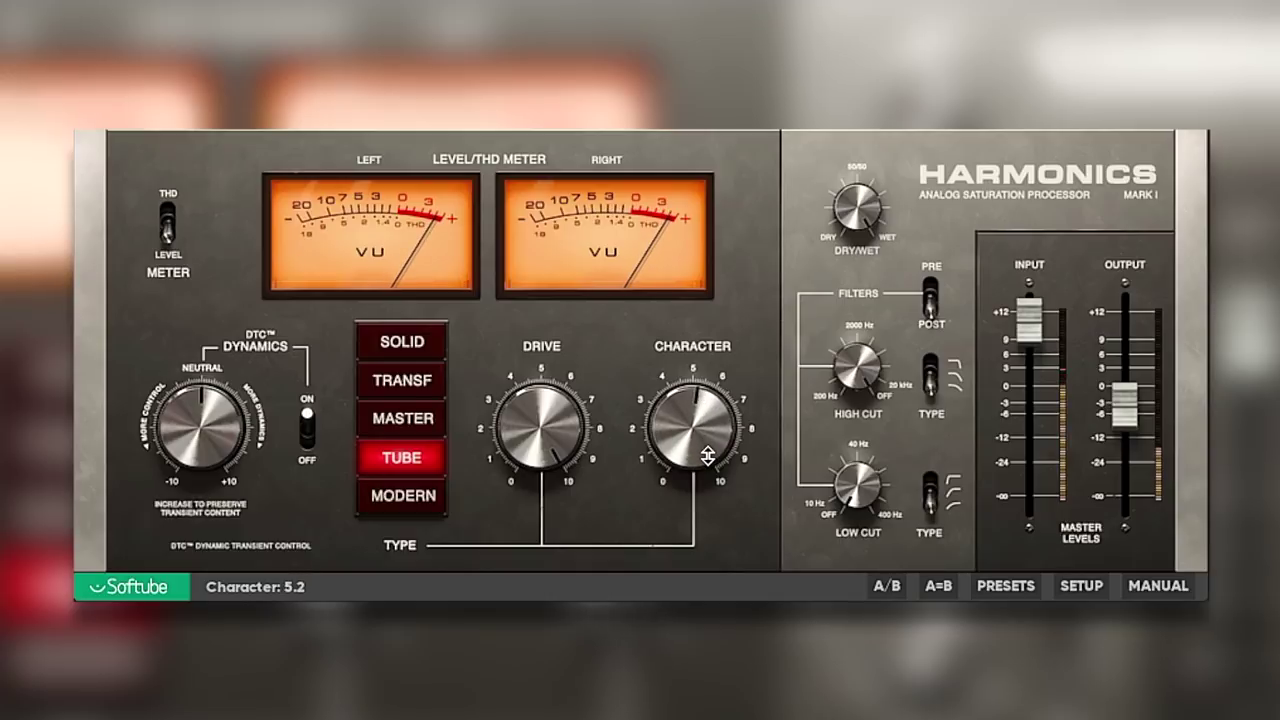